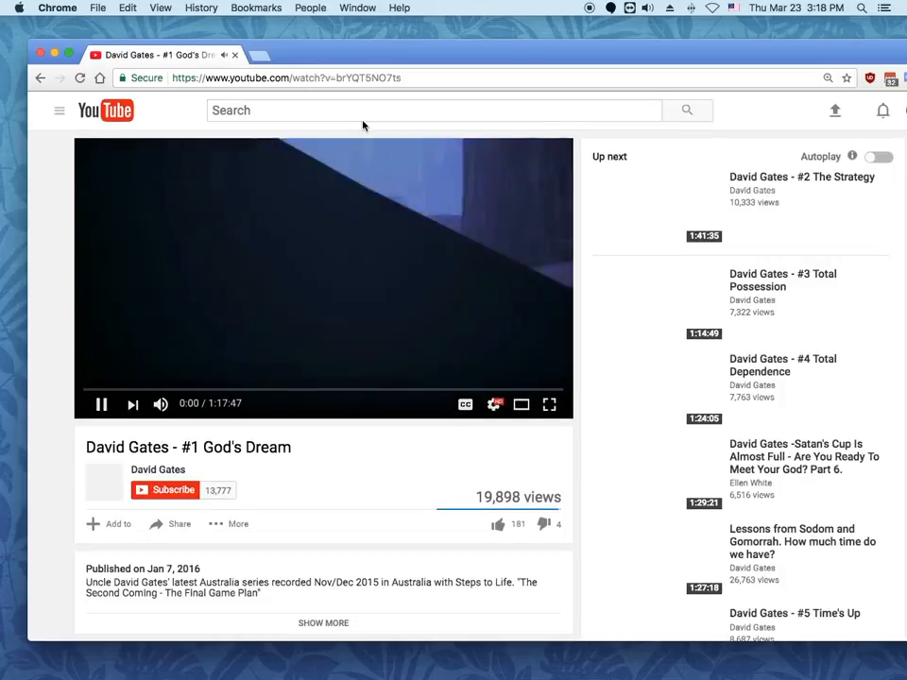
Pause the YouTube video and open keepvid.com in a new browser tab.
click(102, 405)
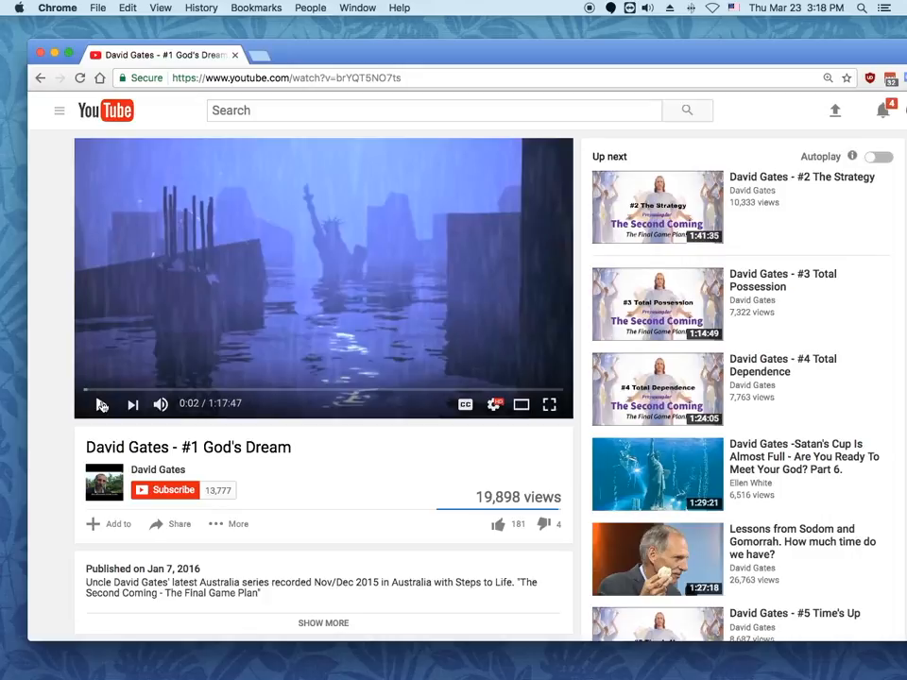
click(259, 59)
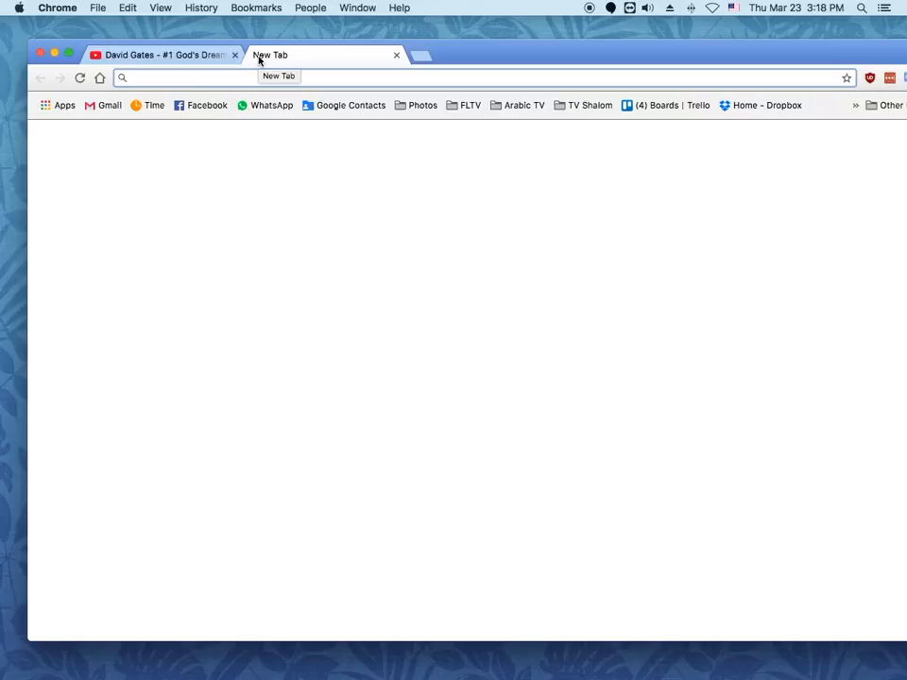
text(keepvid.com)
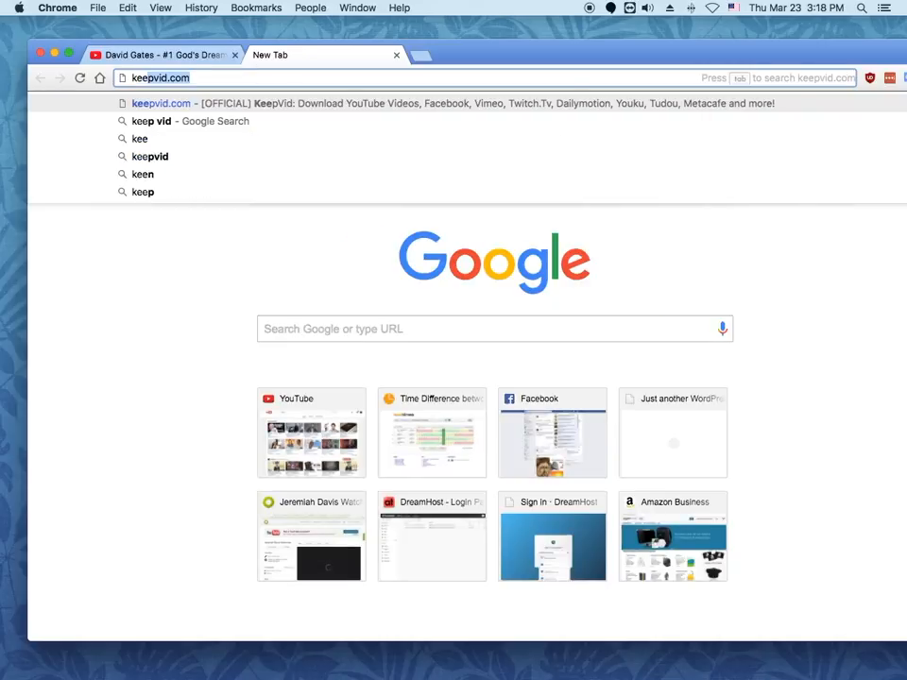
key(Return)
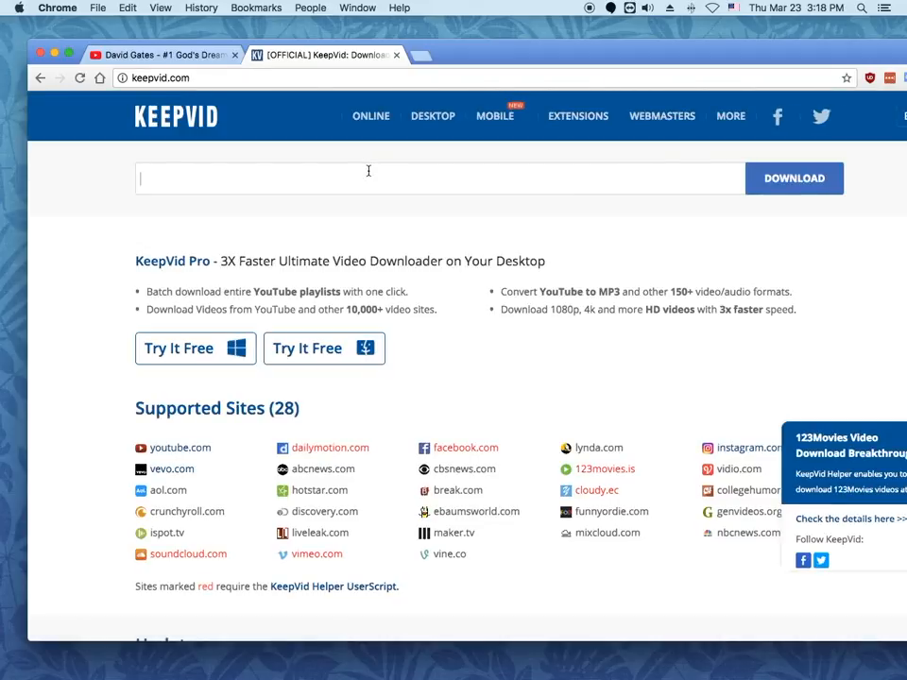
text(https://www.youtube.com/watch?v=brYQT5NO7ts)
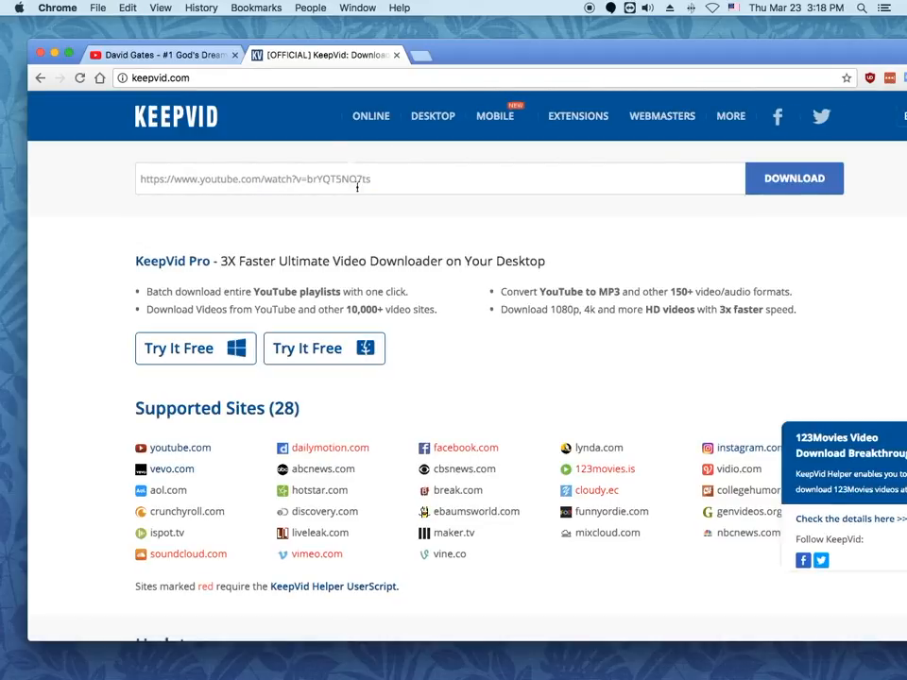
click(172, 55)
click(281, 81)
right_click(284, 79)
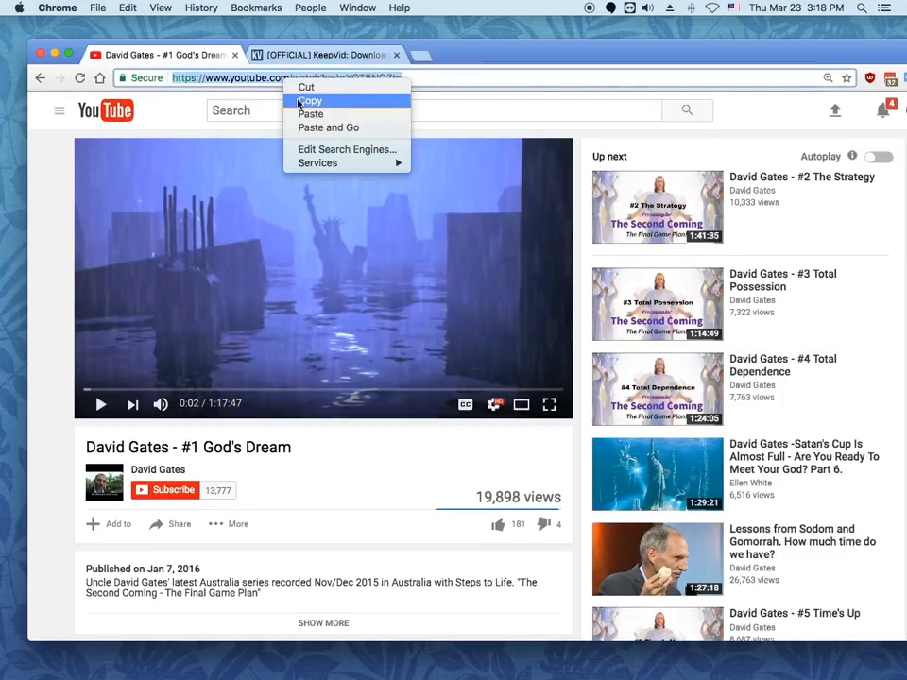
click(303, 98)
click(314, 55)
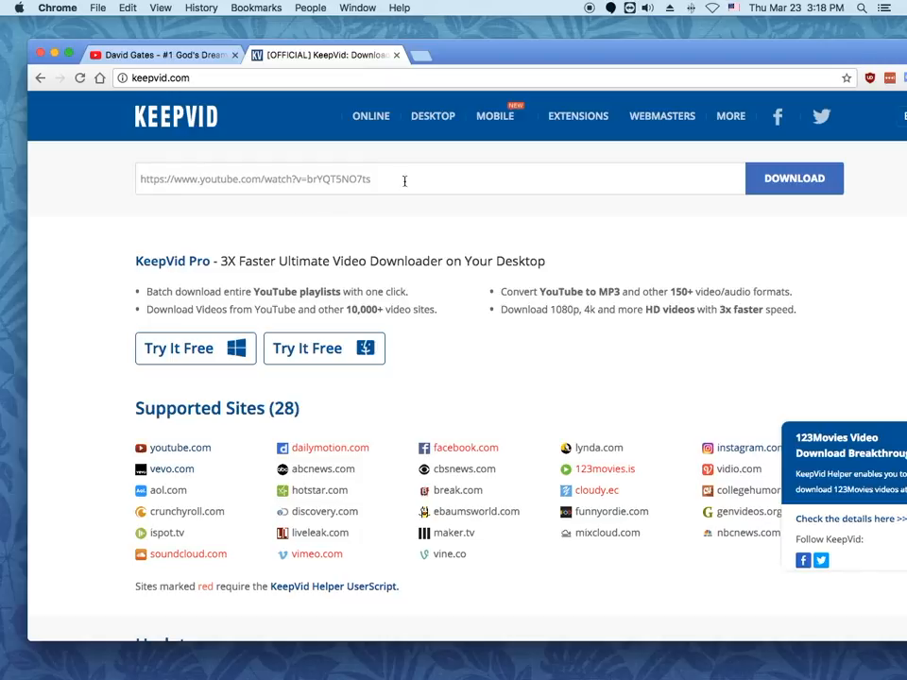
click(787, 187)
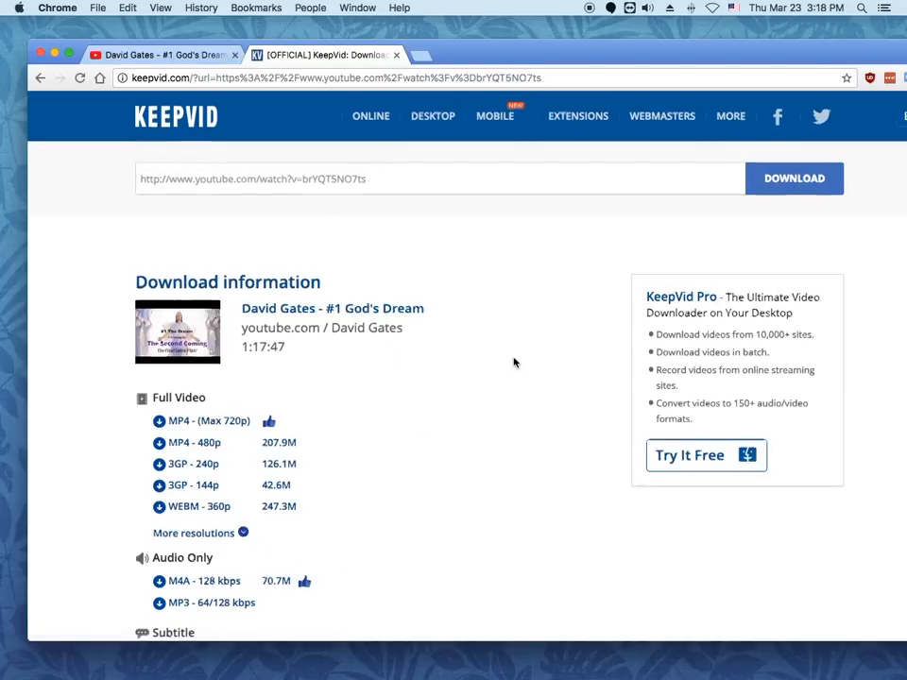
Review the video's download formats and open its SRT subtitles page.
scroll(514, 360, down, 3)
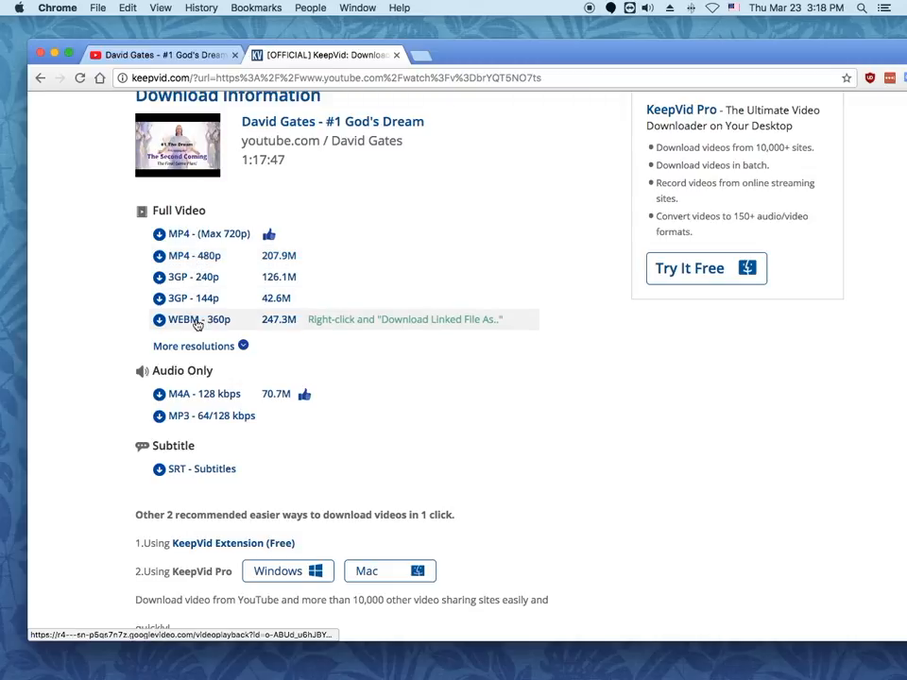
scroll(187, 242, down, 1)
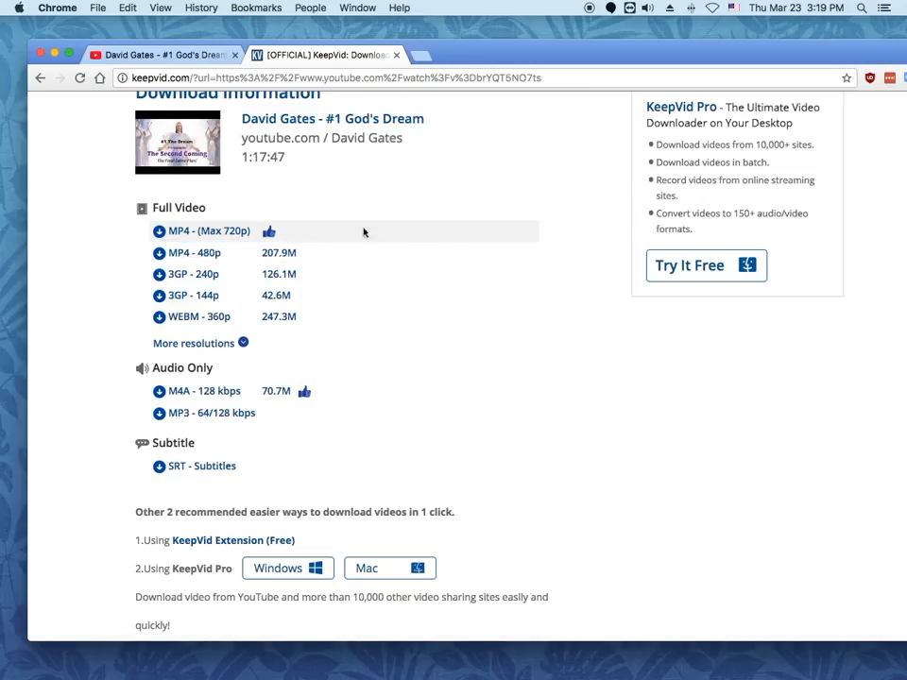
click(210, 473)
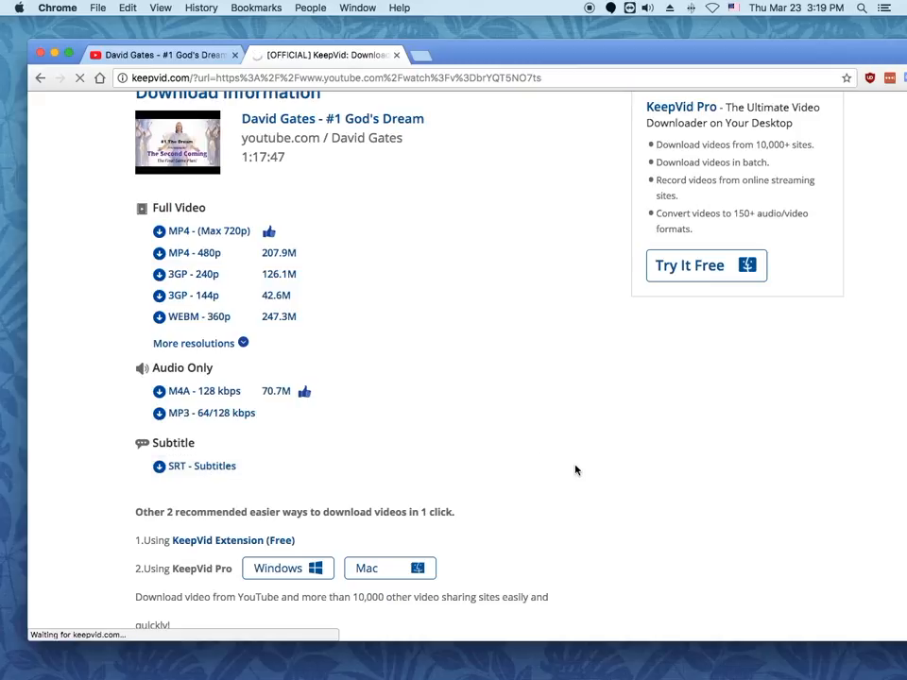
click(200, 469)
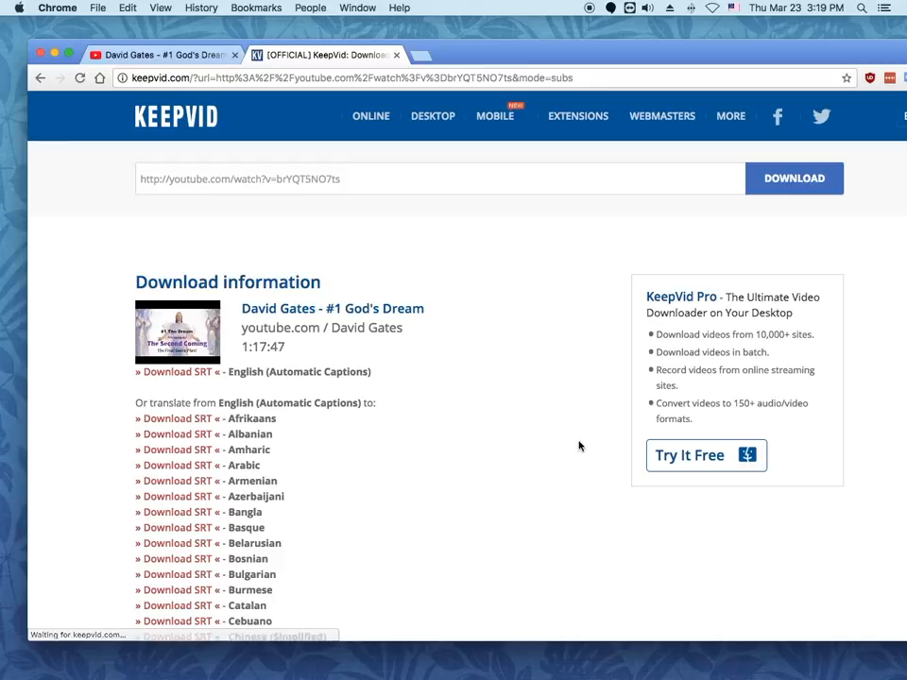
Find Romanian in the list of translated subtitles and try to download its SRT file.
scroll(583, 444, down, 10)
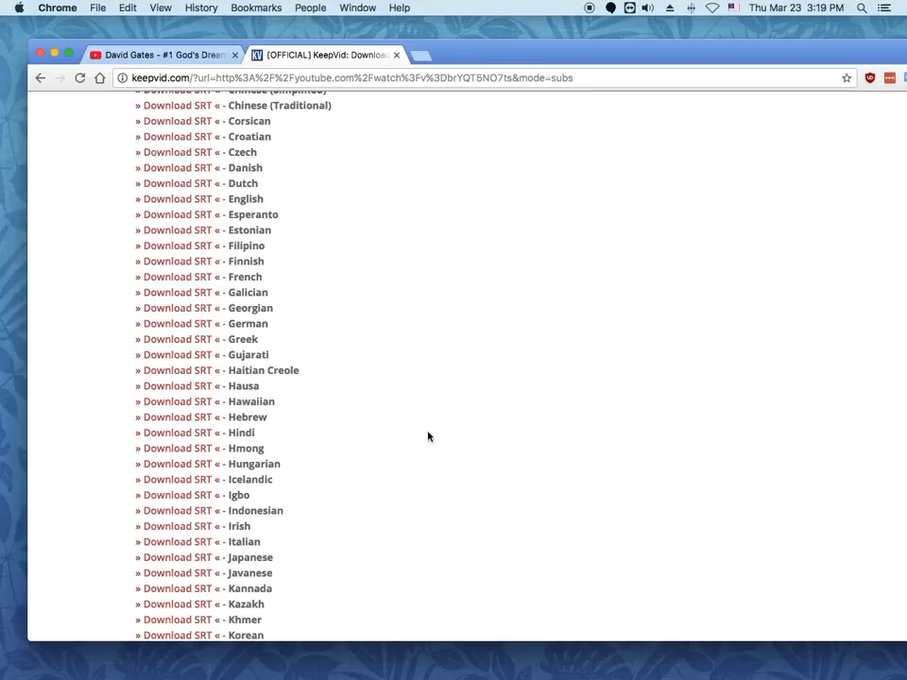
scroll(398, 458, down, 6)
scroll(397, 458, down, 10)
scroll(397, 457, up, 5)
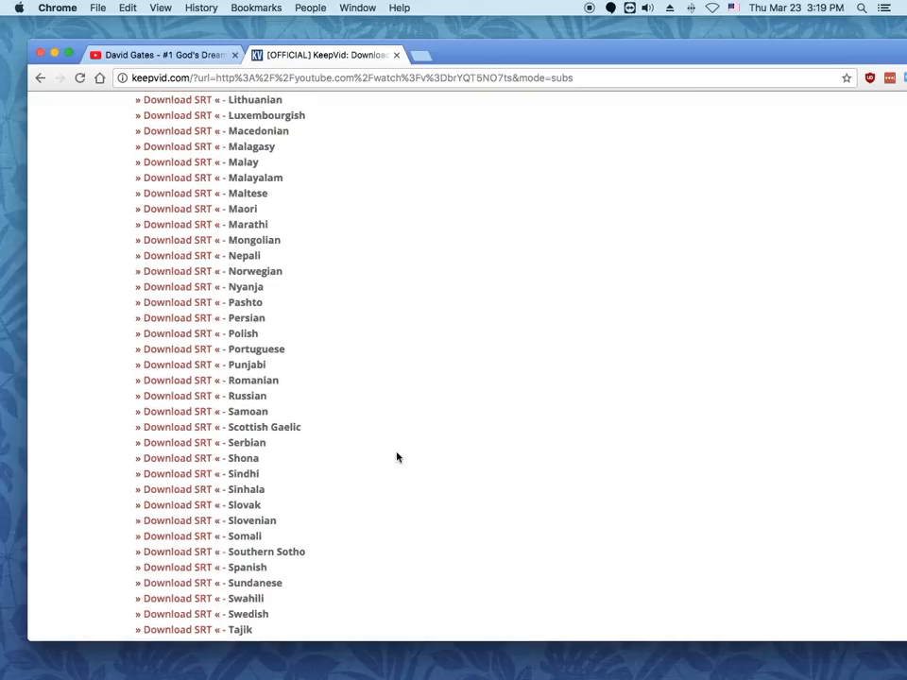
drag(221, 382, 157, 381)
click(198, 382)
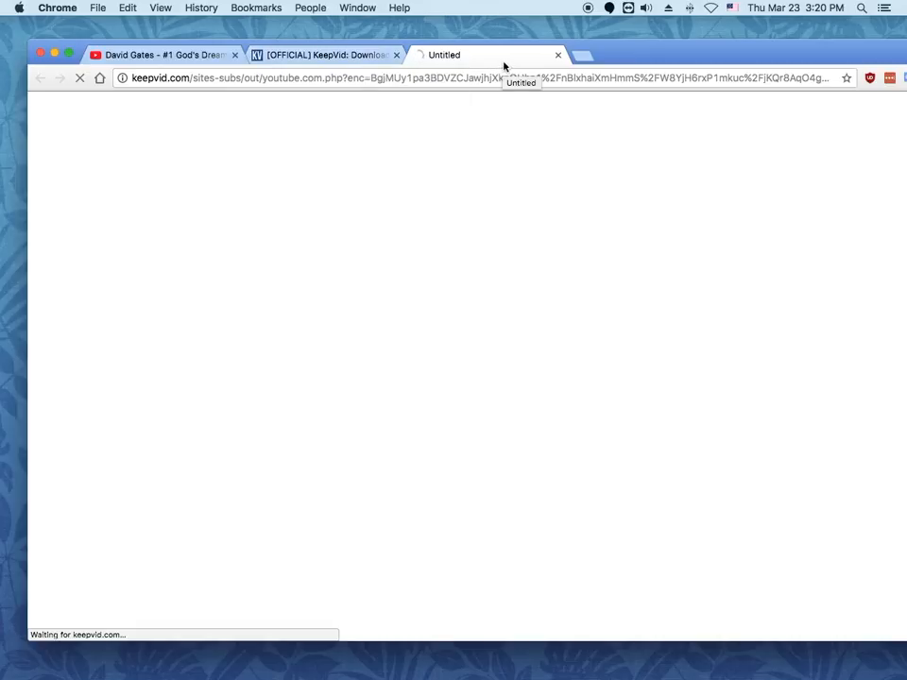
Search Google for "handbrake" in a new tab and open the official handbrake.fr website.
click(583, 60)
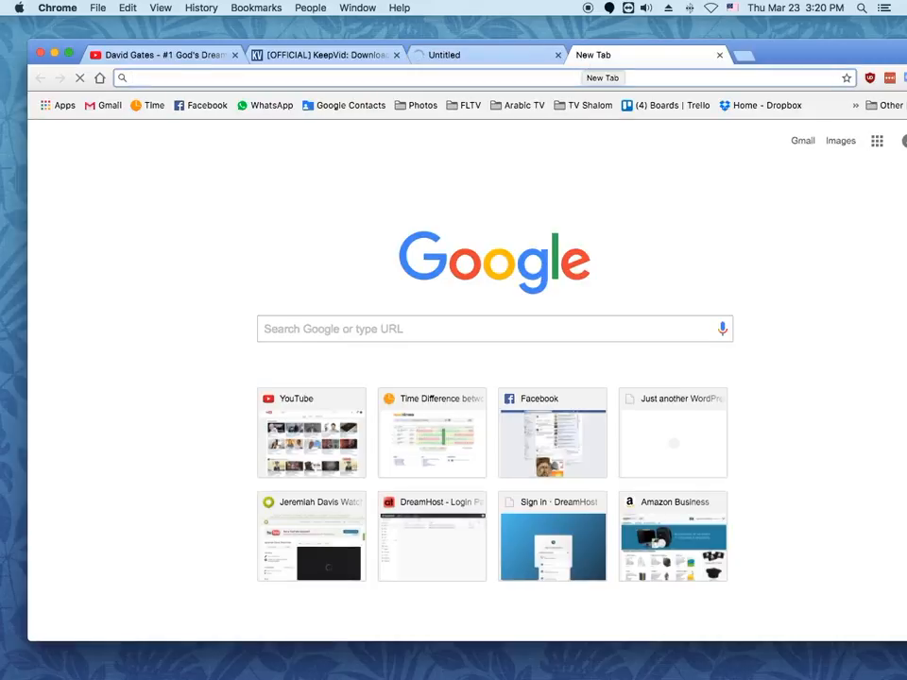
text(han)
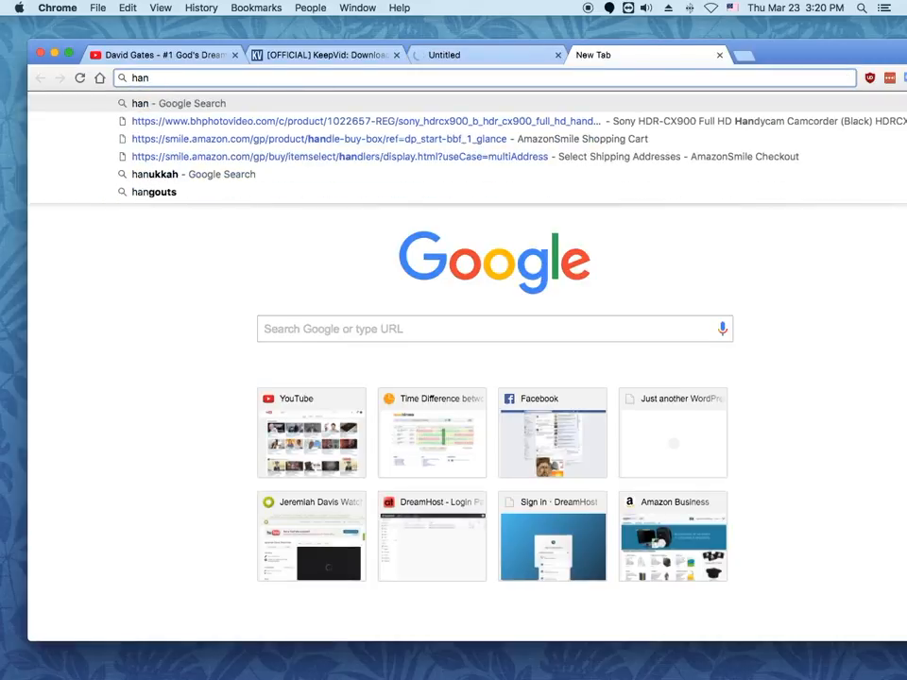
text(dbra)
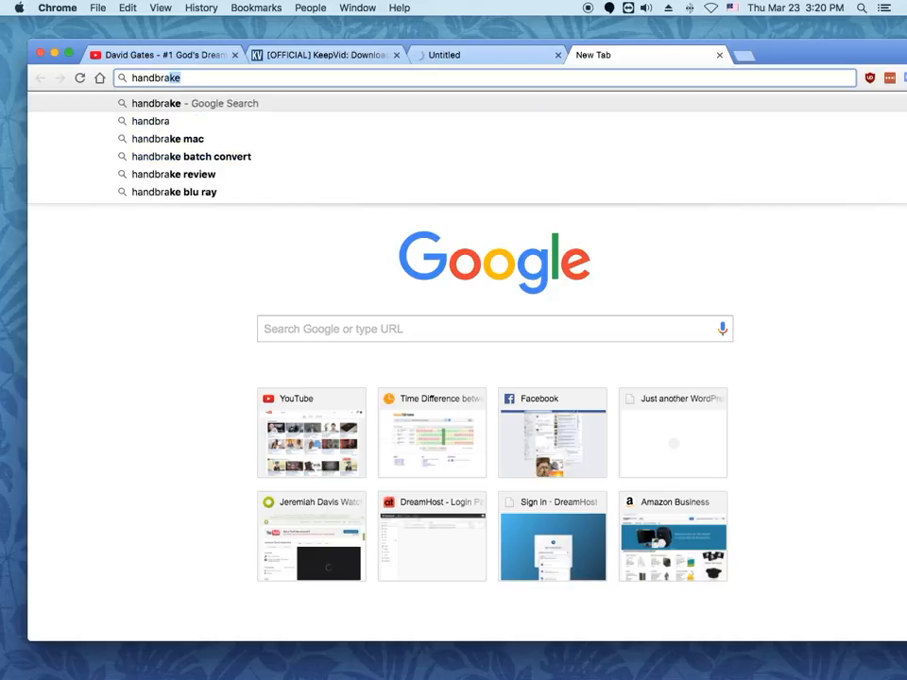
text(ke)
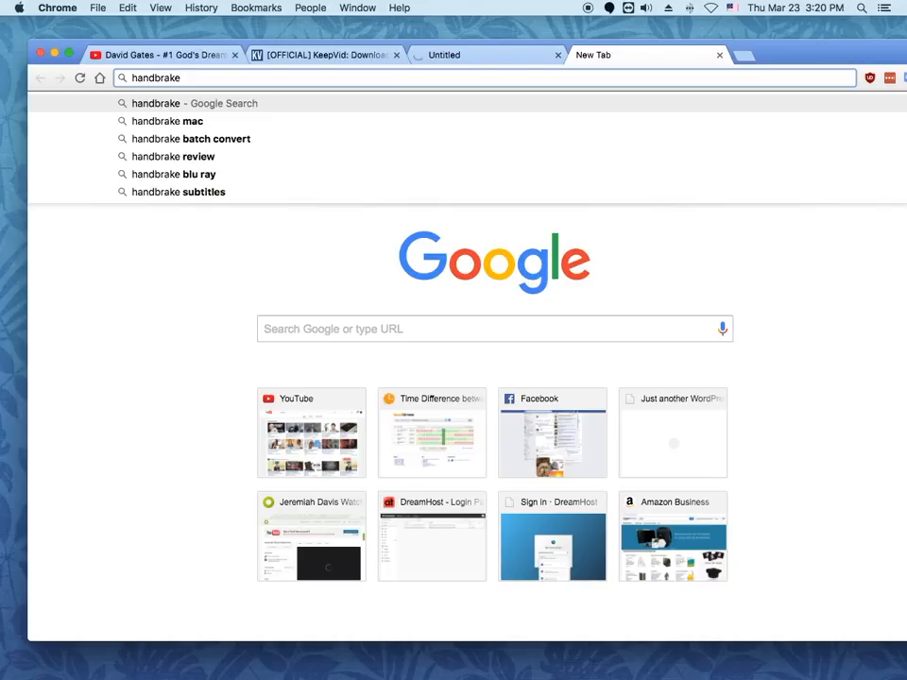
key(Return)
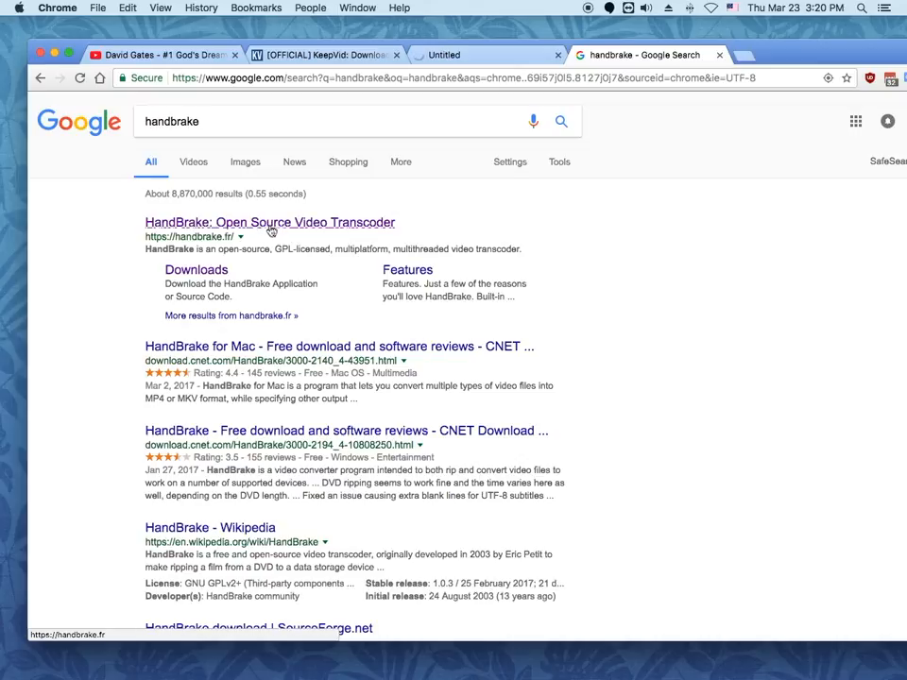
click(379, 227)
click(256, 224)
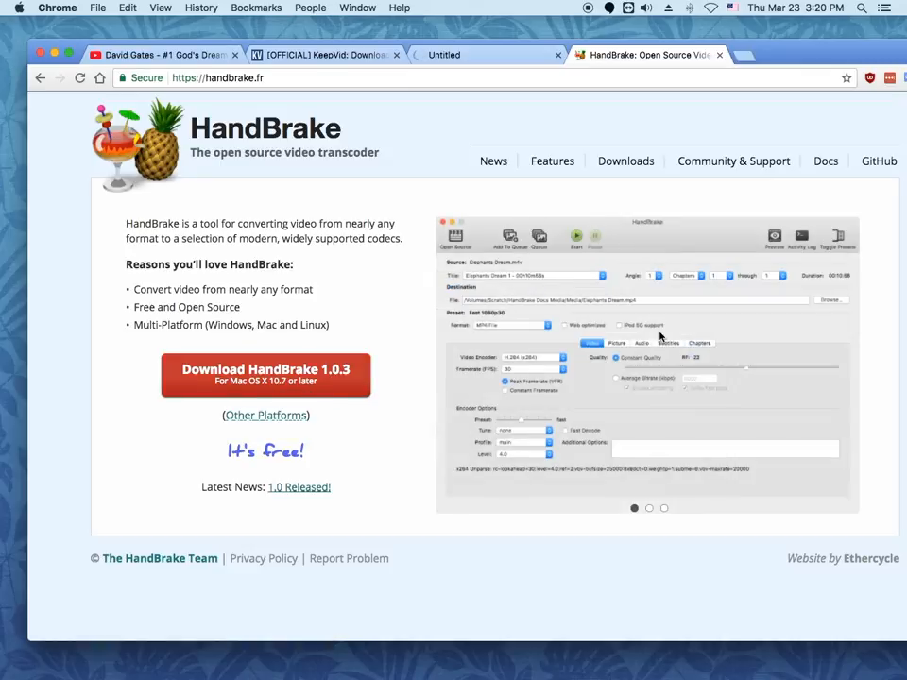
Close the blank, still-loading download tab and download the Romanian SRT file from the KeepVid subtitles list.
click(444, 58)
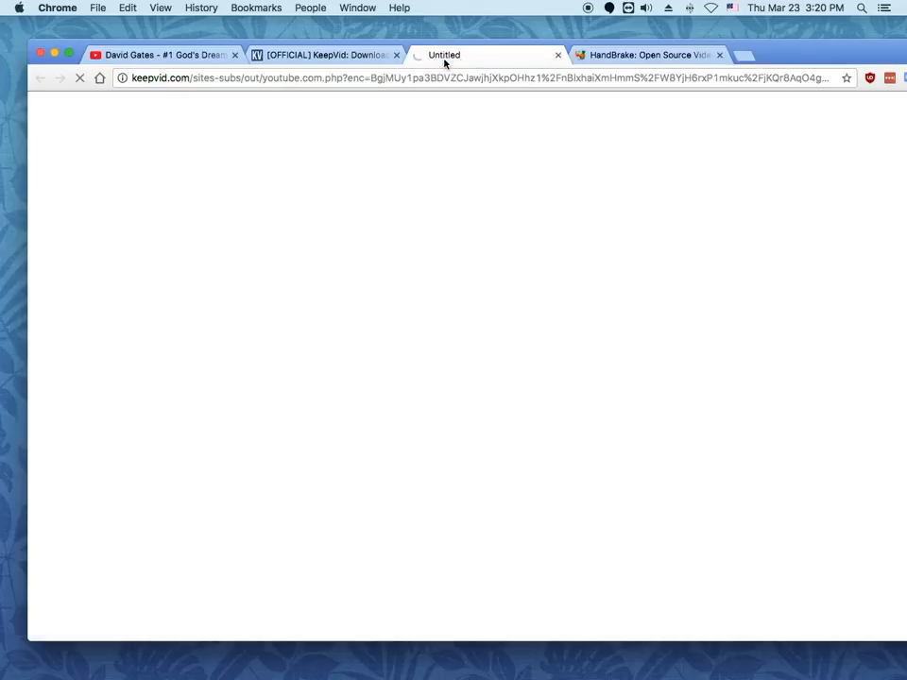
click(558, 55)
click(349, 63)
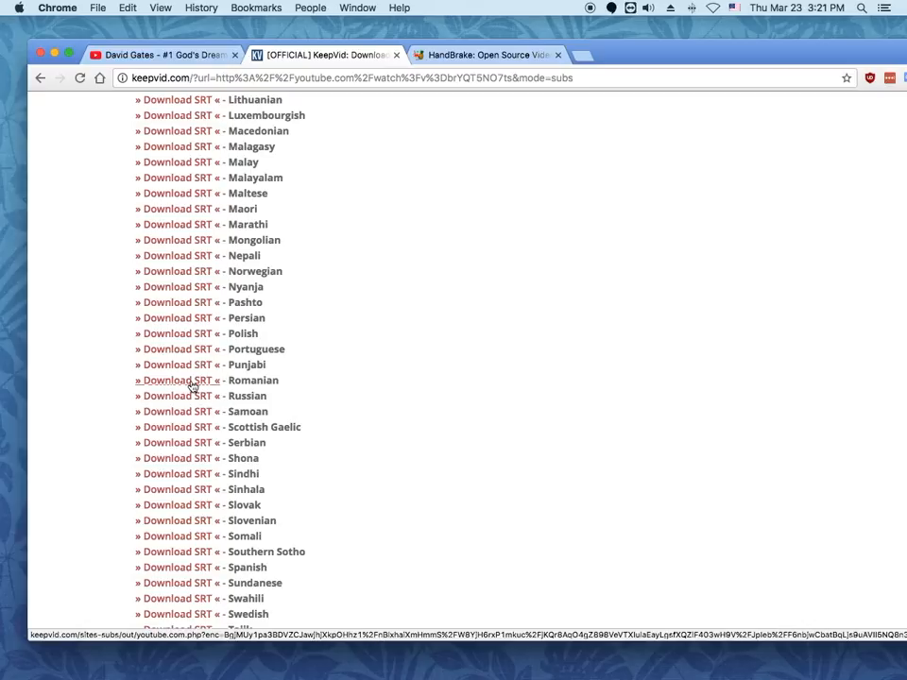
click(191, 387)
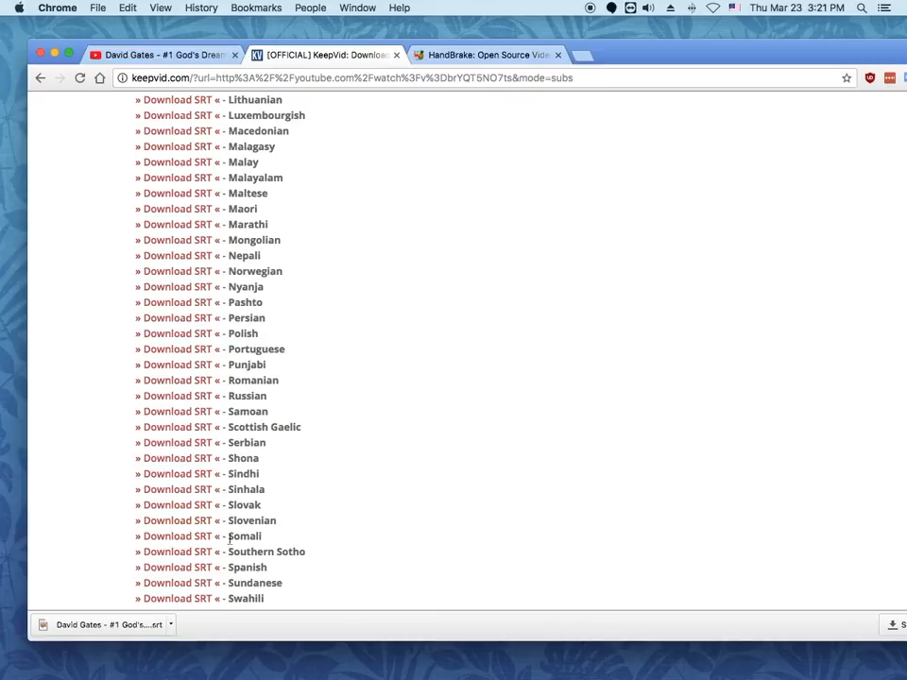
Open a blank tab, revisit the HandBrake website, and switch to the HandBrake application to view its subtitle settings.
click(580, 56)
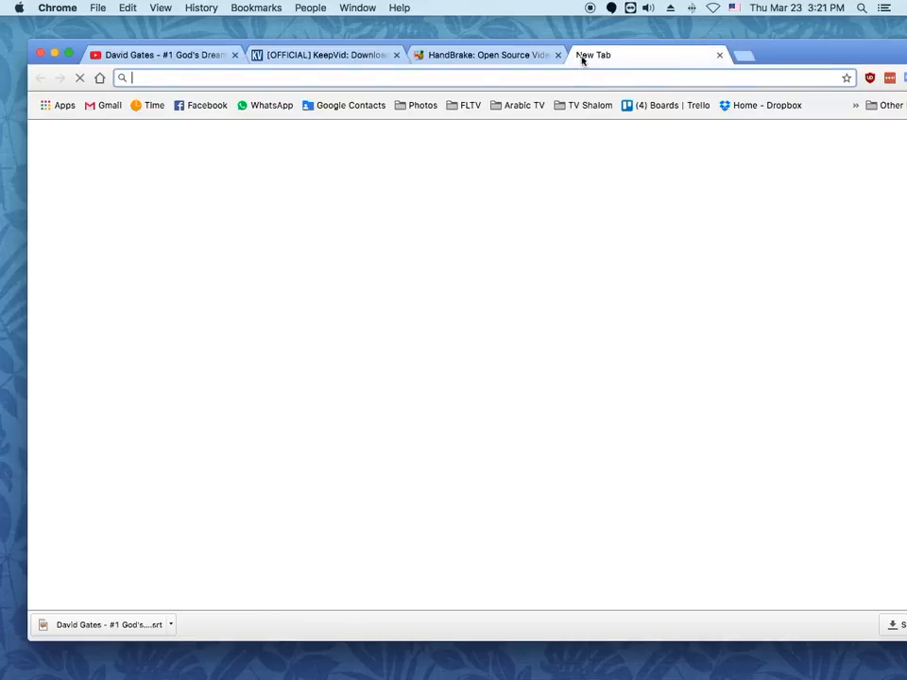
click(526, 56)
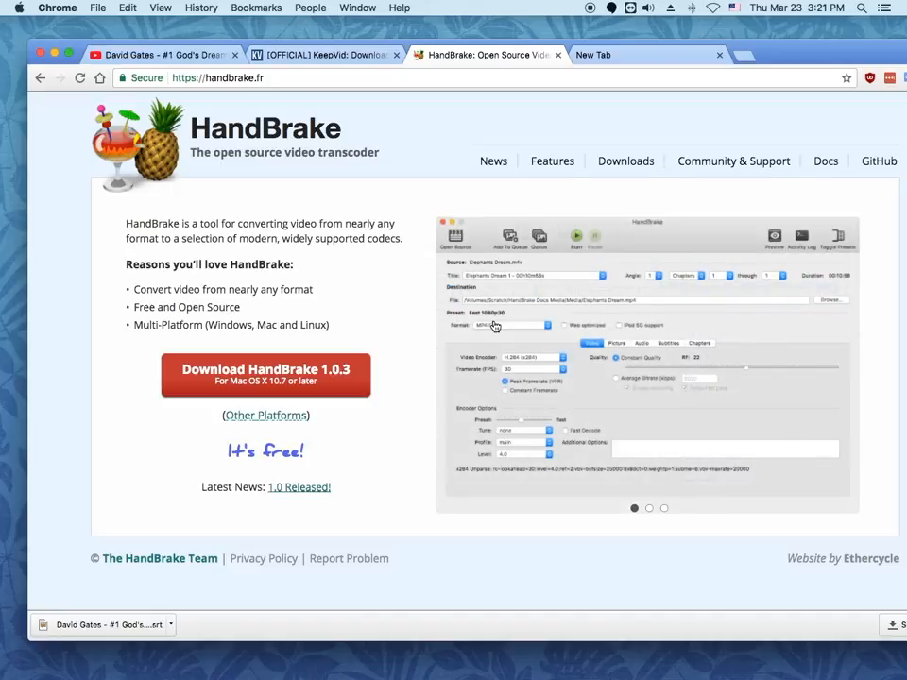
key(super+Tab)
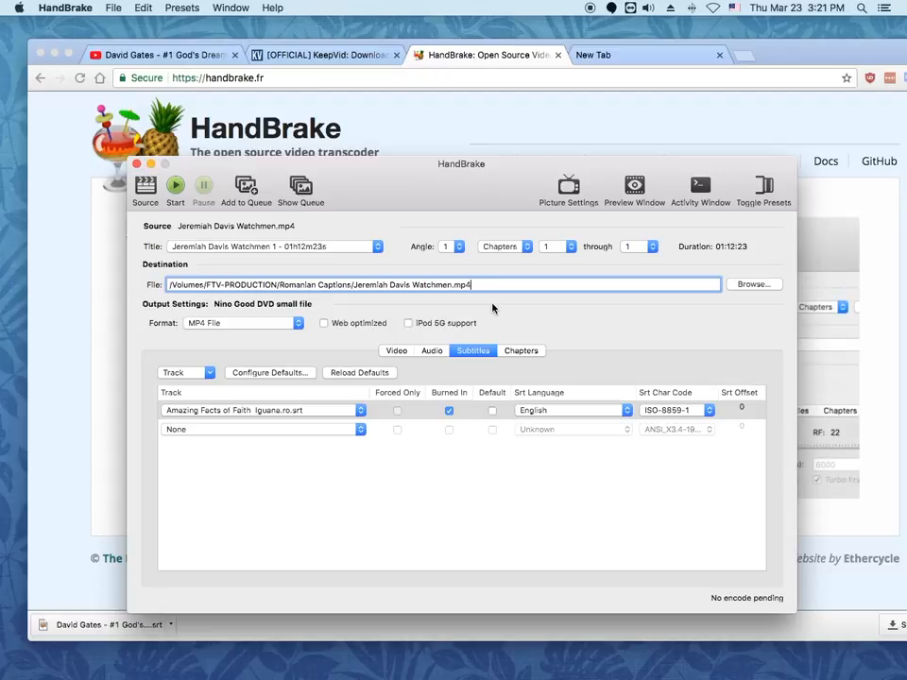
drag(427, 174, 435, 147)
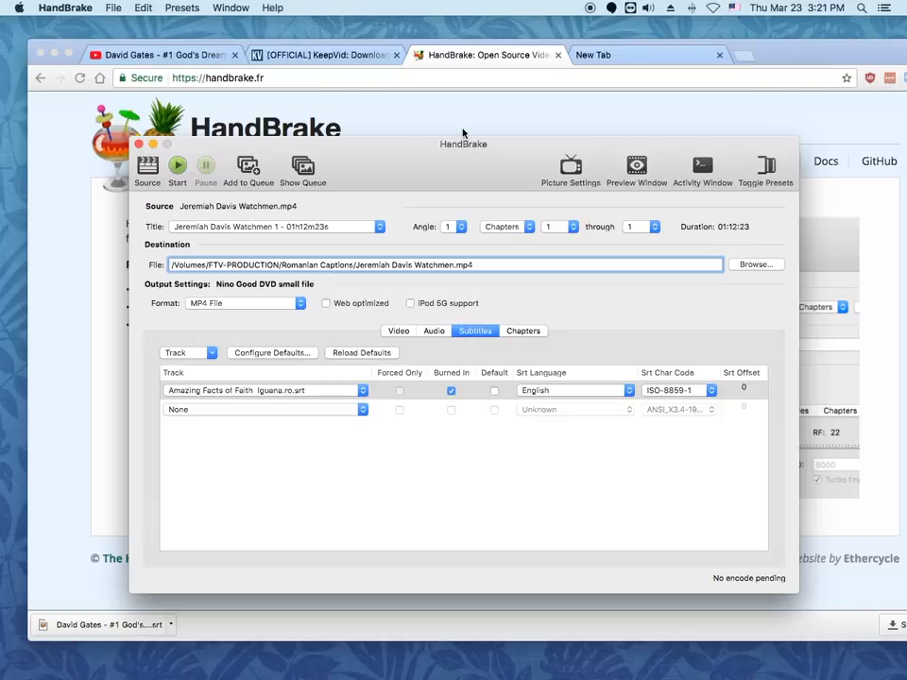
Return to Chrome and open amara.org in the blank tab.
click(635, 57)
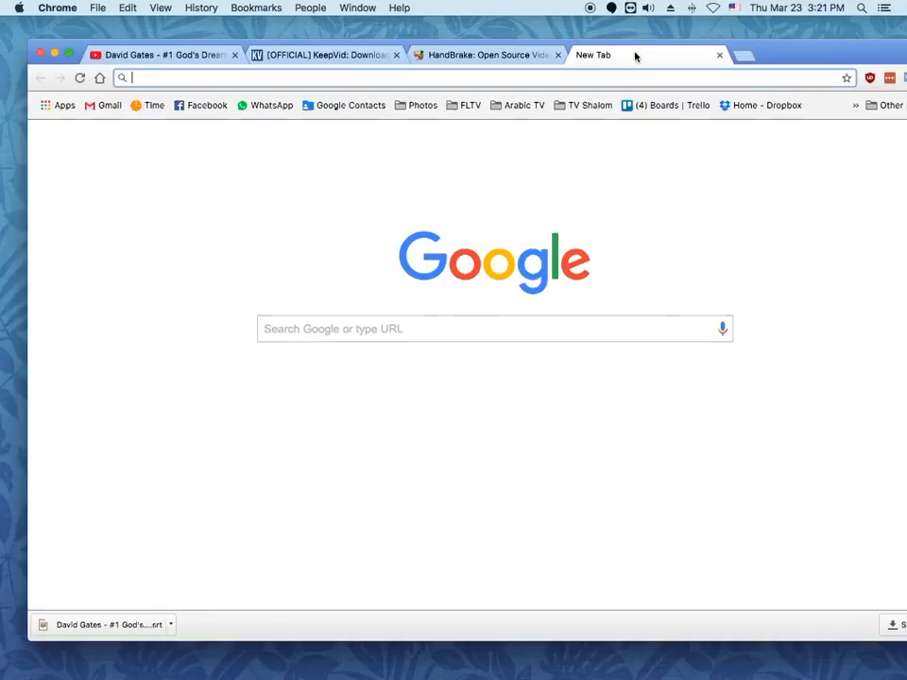
text(amara)
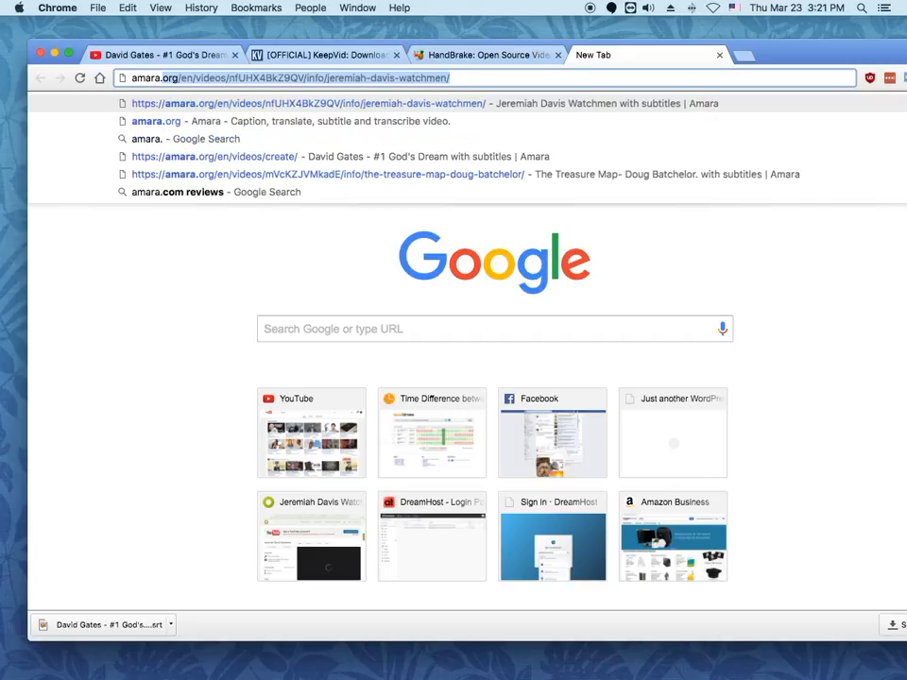
text(.c)
key(BackSpace)
text(org)
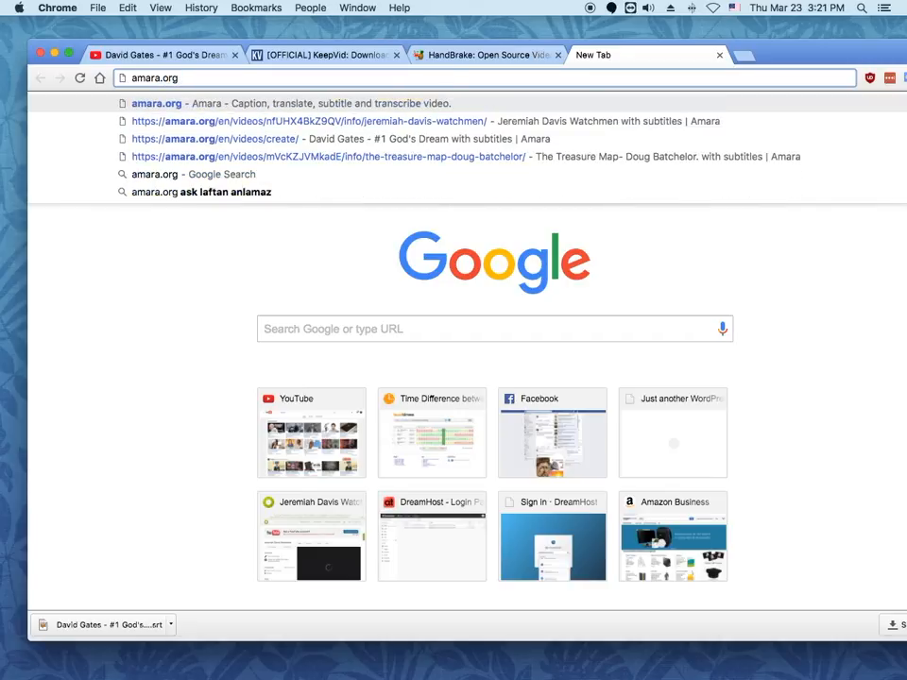
key(Return)
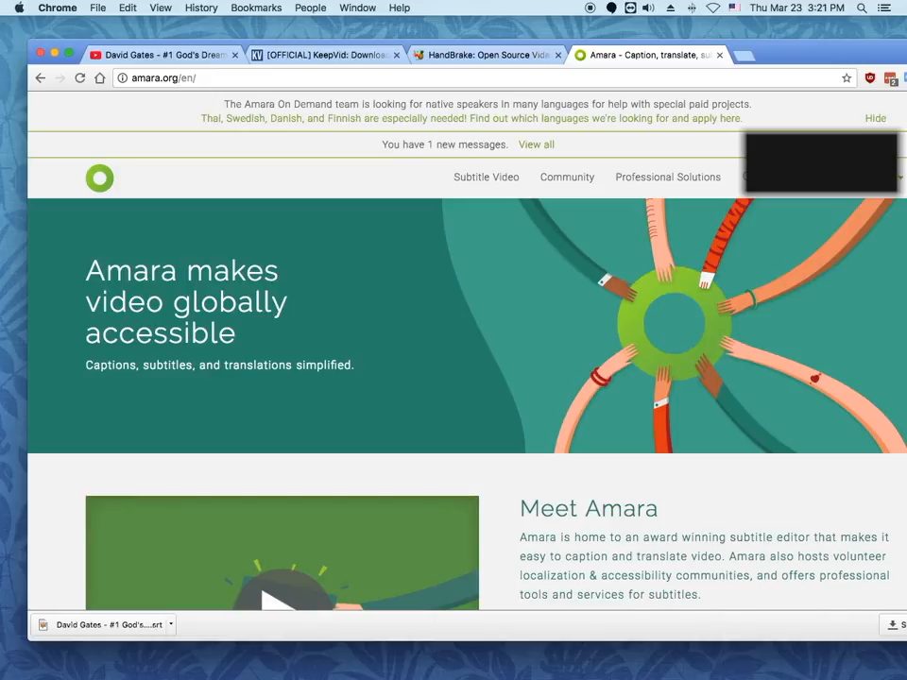
click(503, 185)
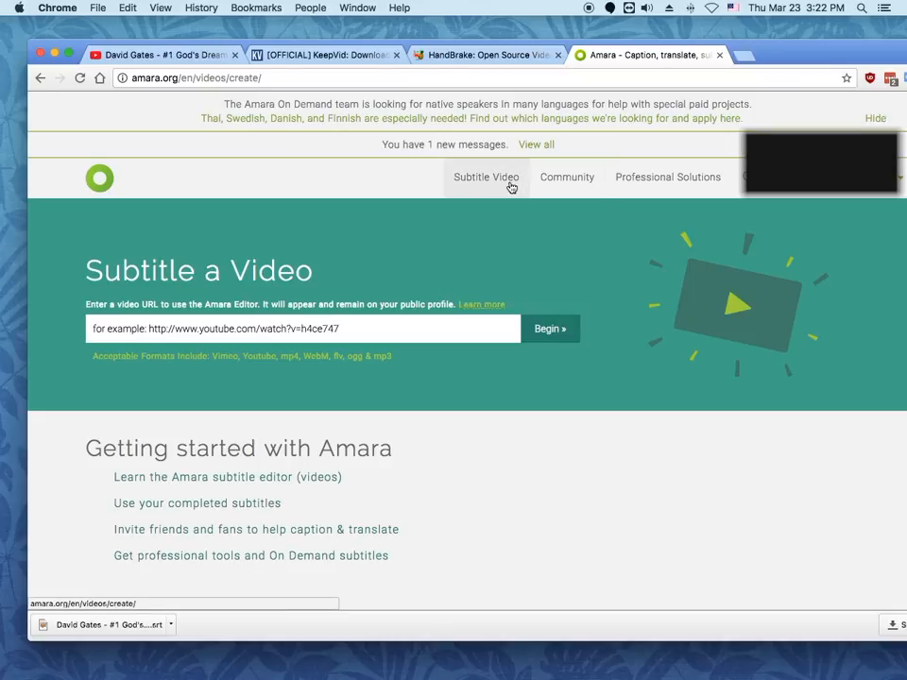
click(368, 329)
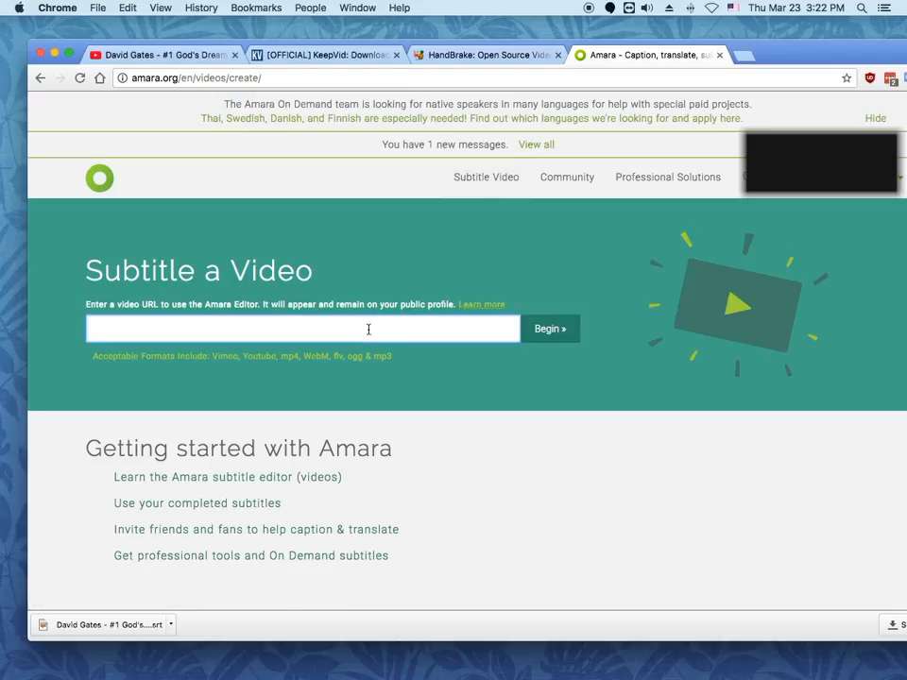
text(https://www.youtube.com/watch?v=brYQT5NO7ts)
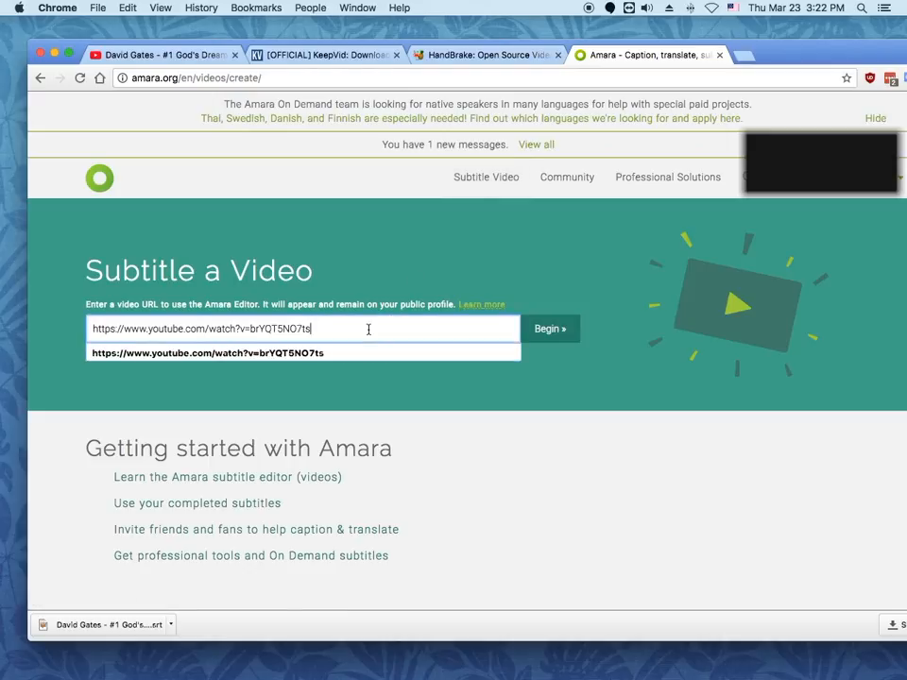
click(352, 258)
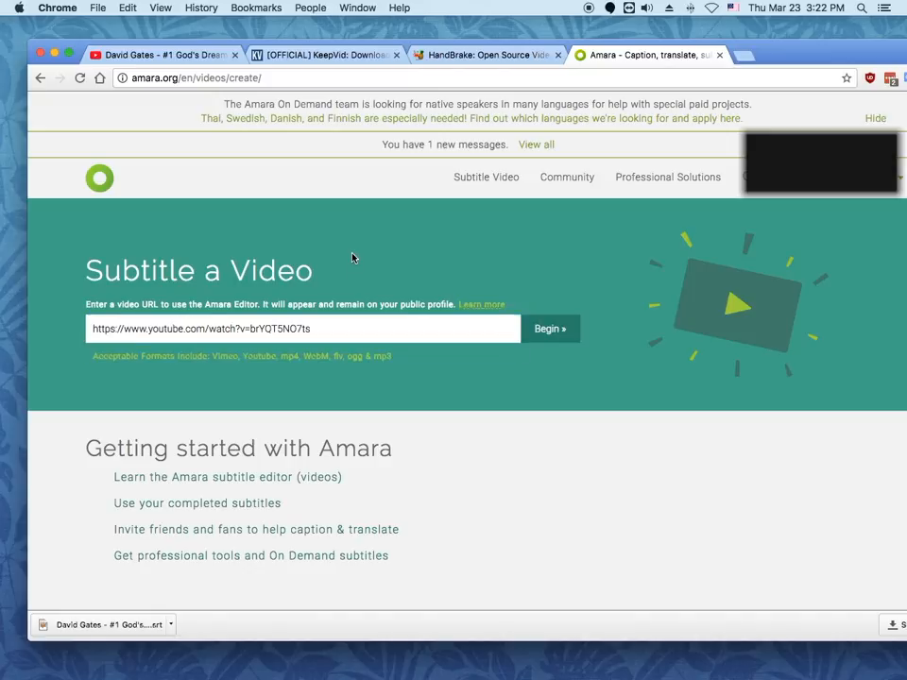
click(552, 333)
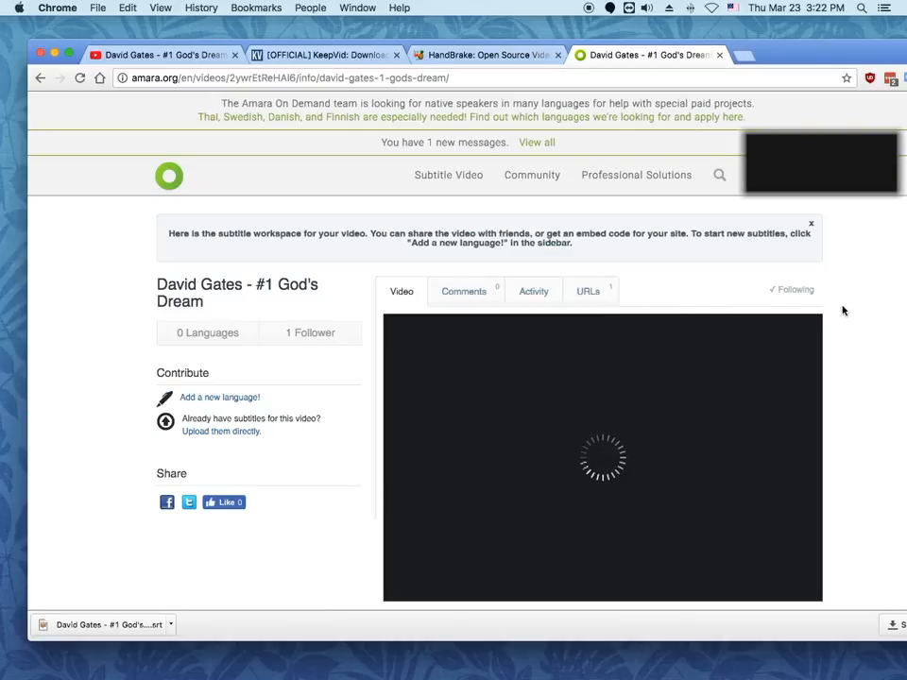
Start adding a new subtitle language for the video and set its spoken language to English [en].
scroll(843, 310, down, 1)
scroll(844, 311, down, 1)
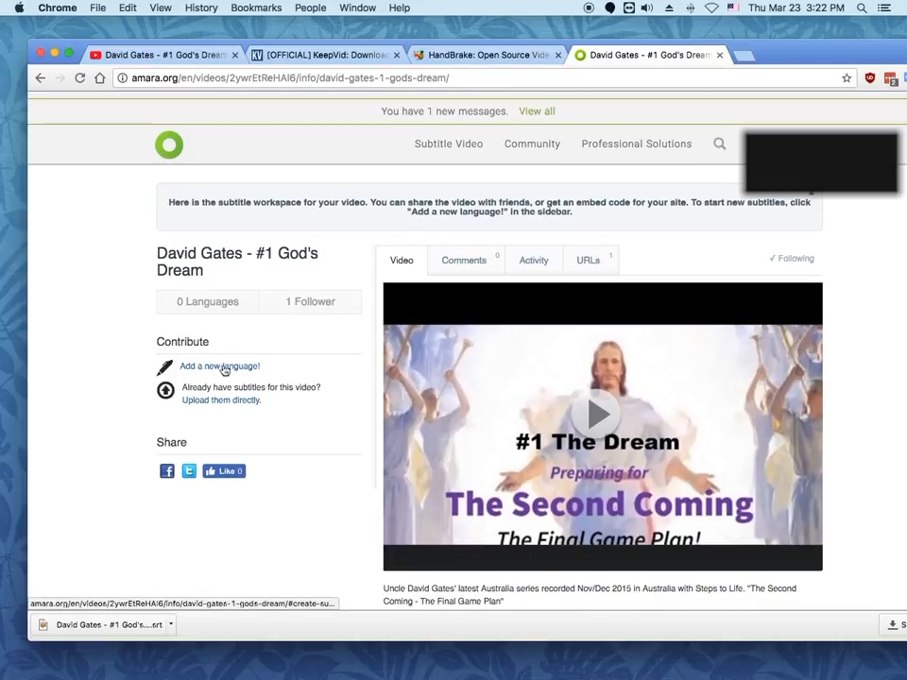
drag(158, 344, 210, 343)
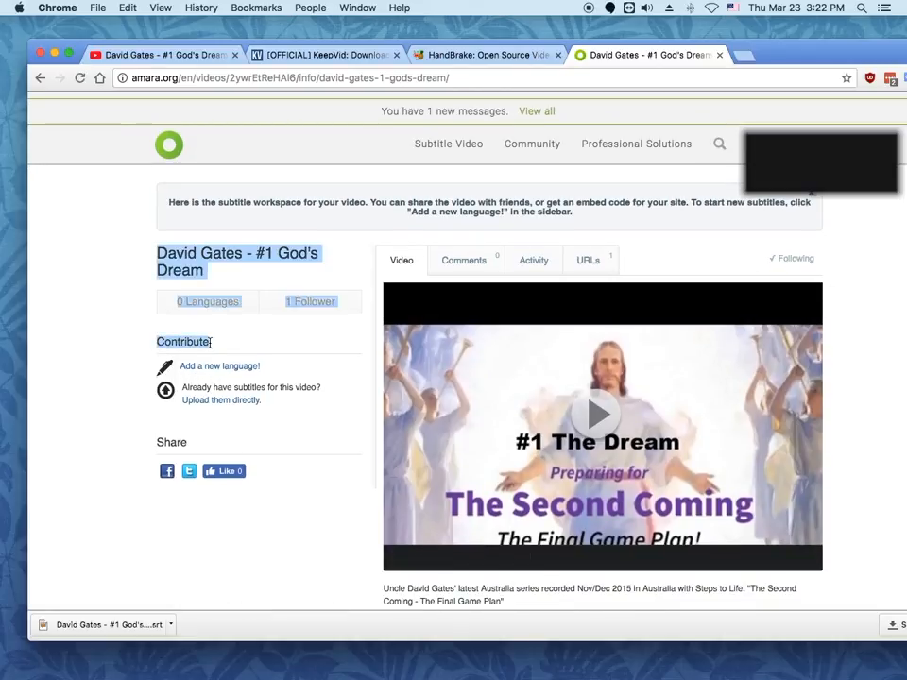
click(221, 347)
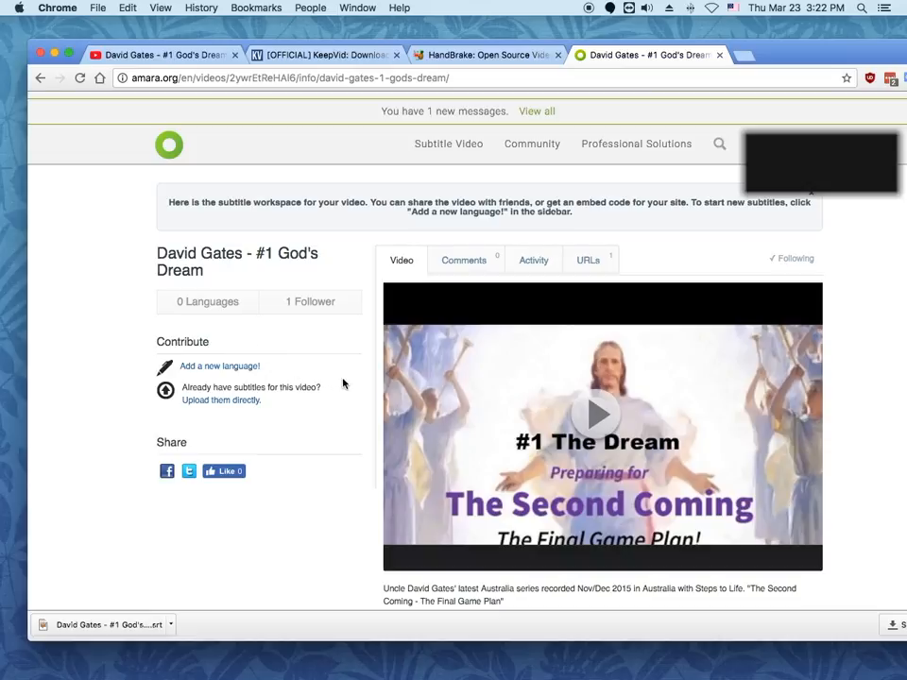
click(233, 369)
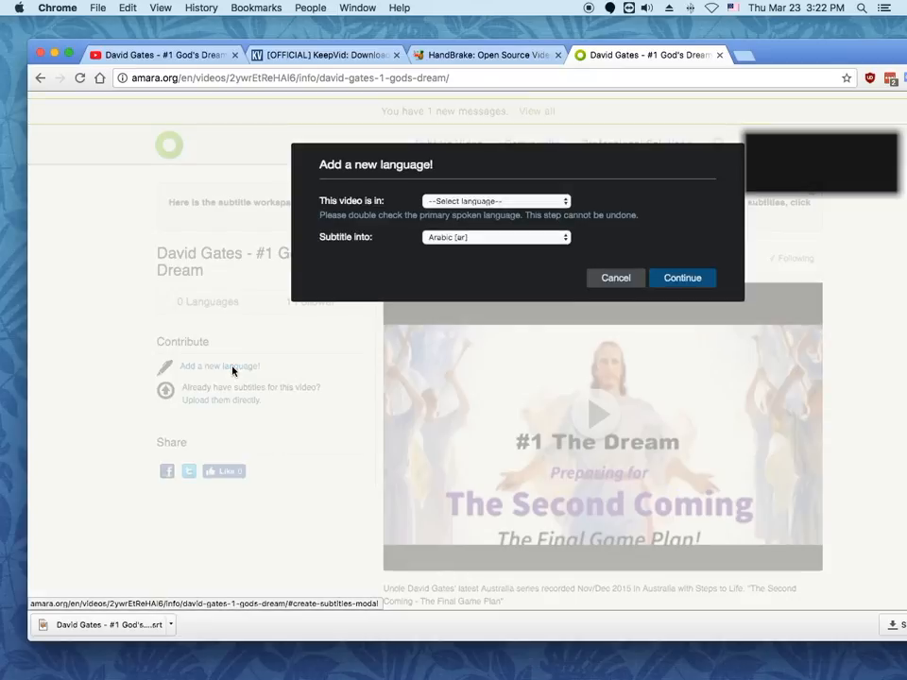
click(544, 203)
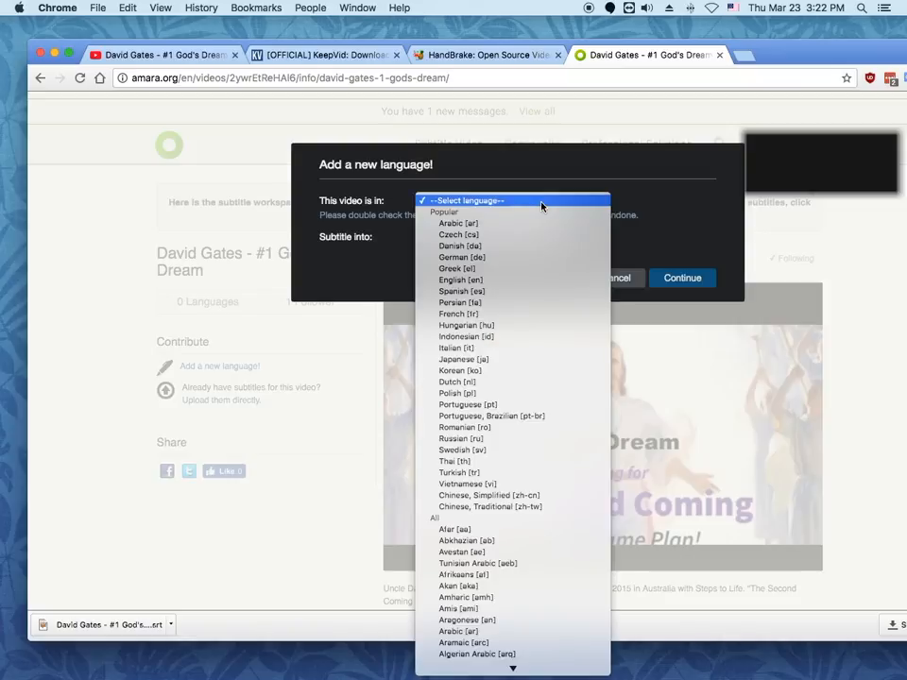
click(501, 281)
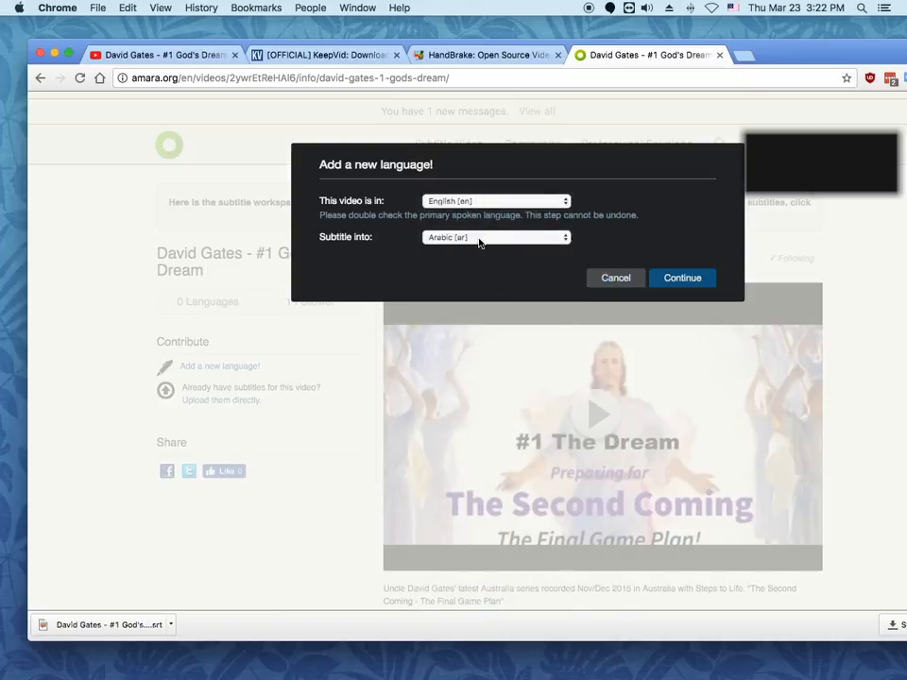
Choose Romanian [ro] as the language to subtitle into and continue to the subtitle editor.
click(492, 240)
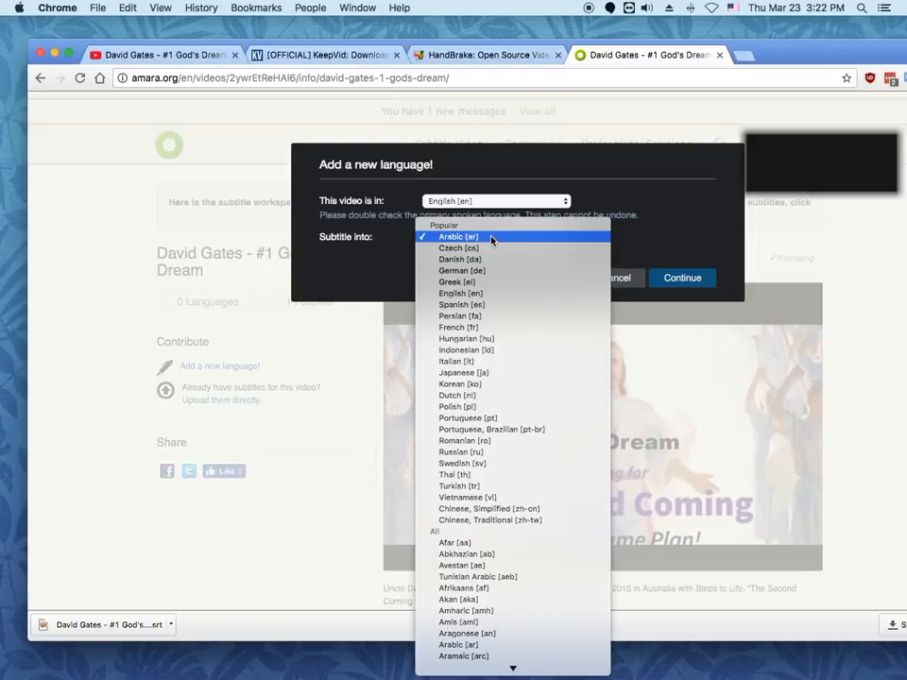
key(r)
scroll(501, 375, down, 3)
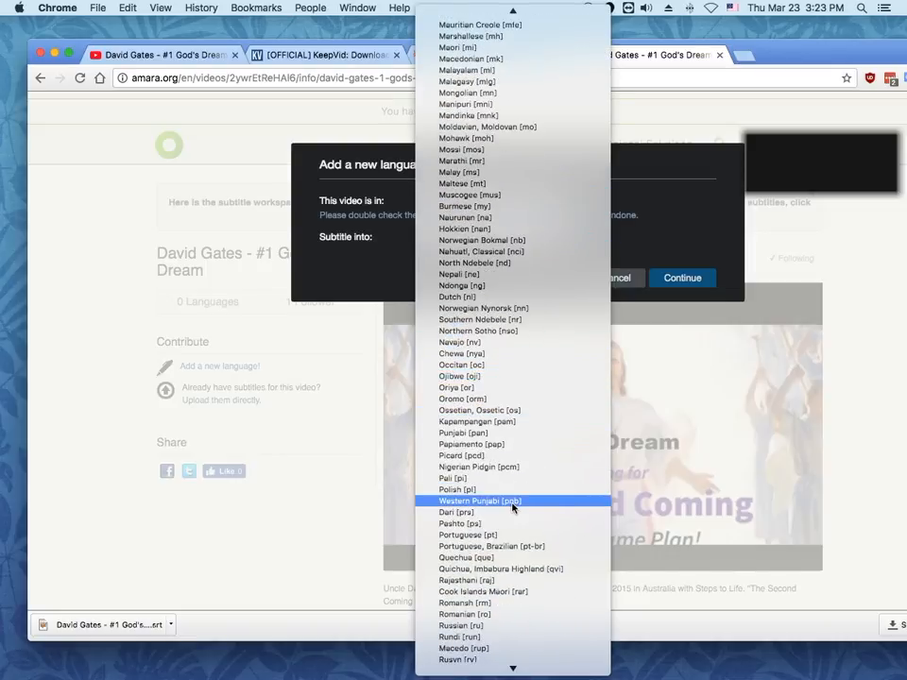
scroll(495, 610, down, 2)
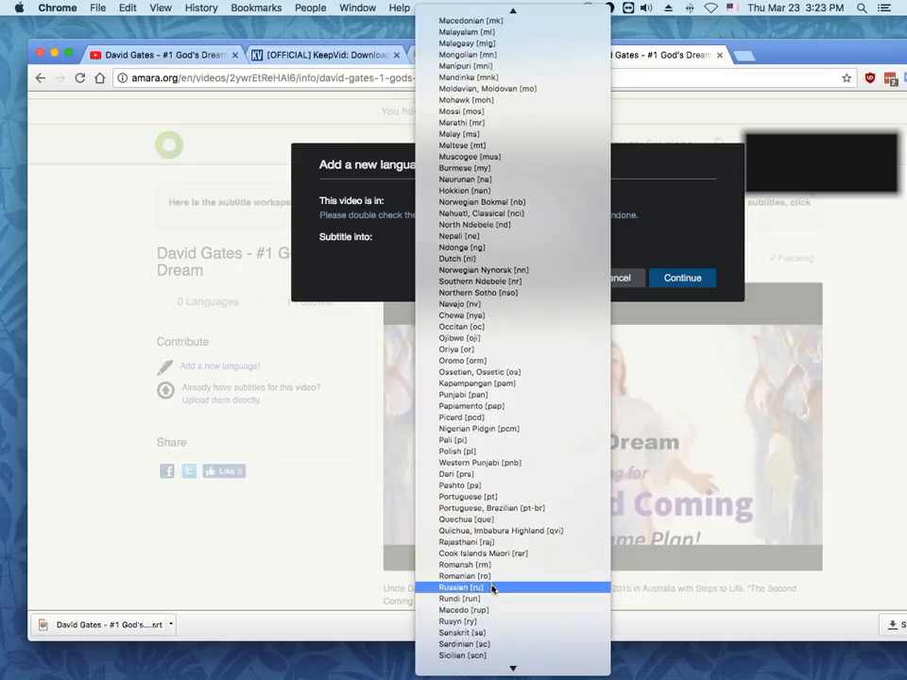
click(490, 577)
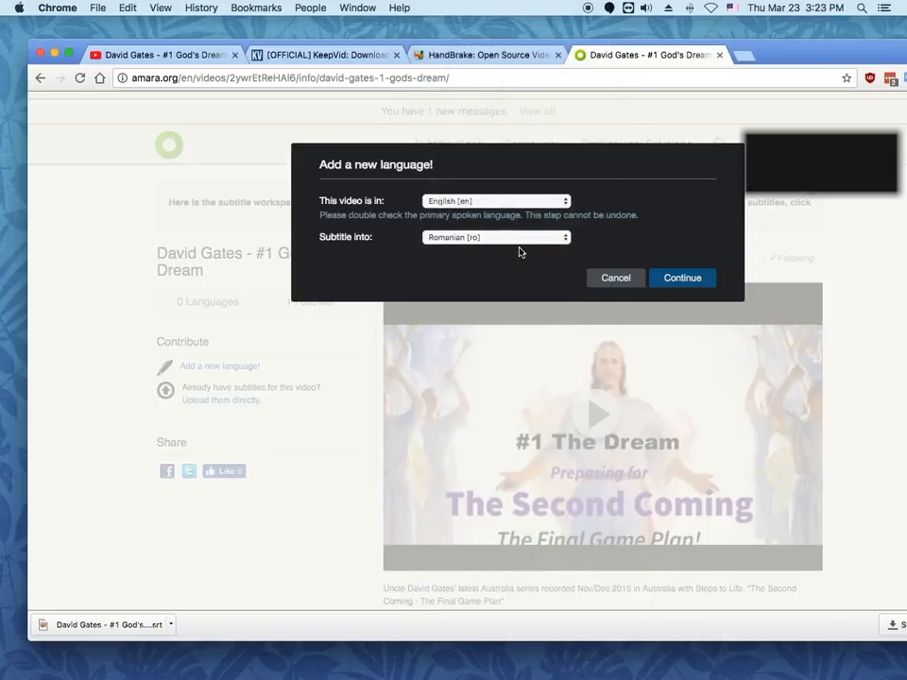
click(694, 279)
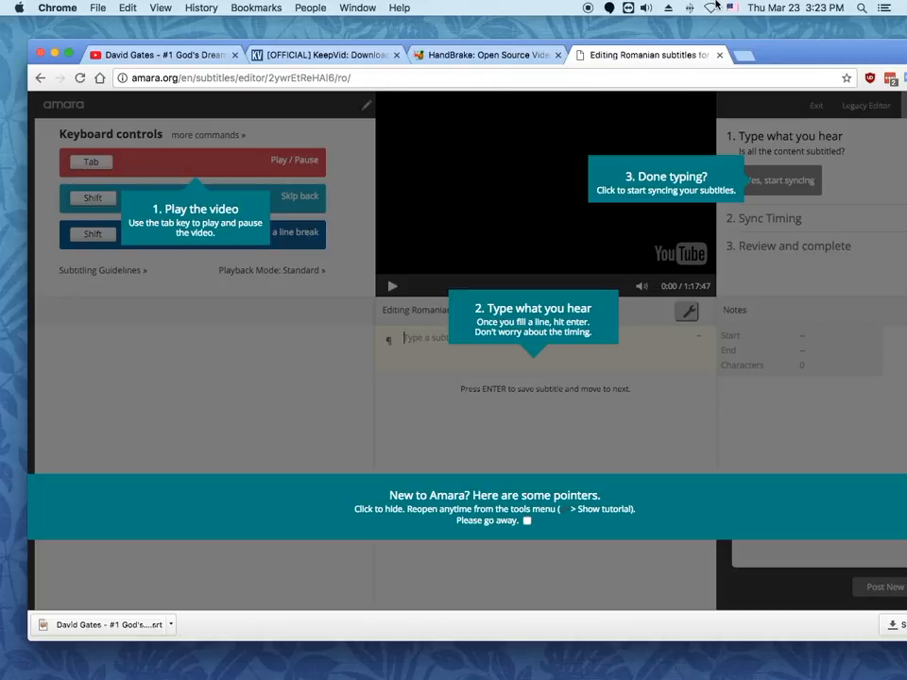
Upload the downloaded Romanian SRT file from the Downloads folder into the subtitle editor, dismissing the tutorial overlays.
drag(790, 56, 786, 55)
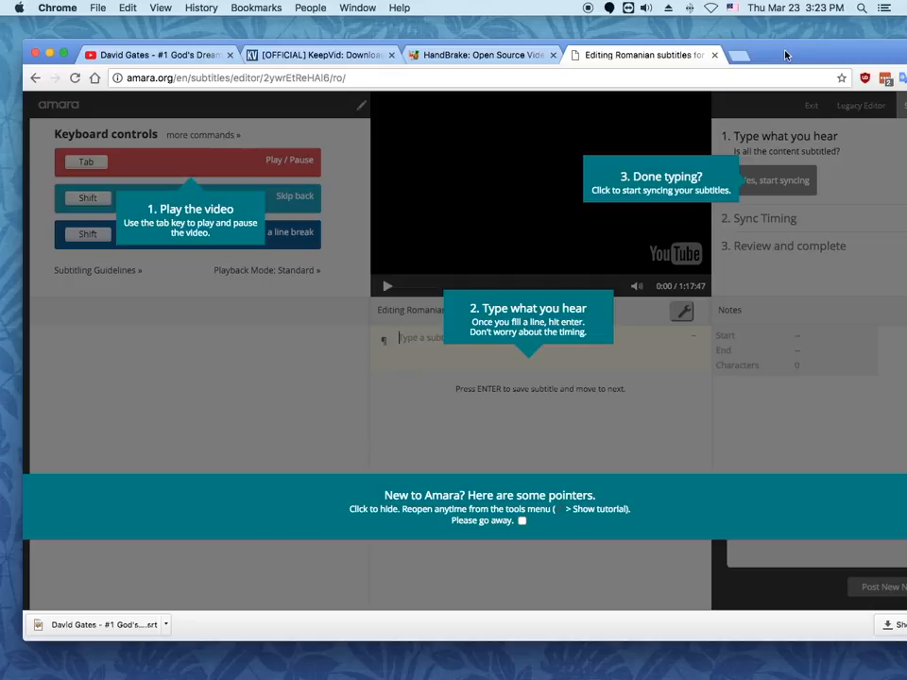
click(660, 395)
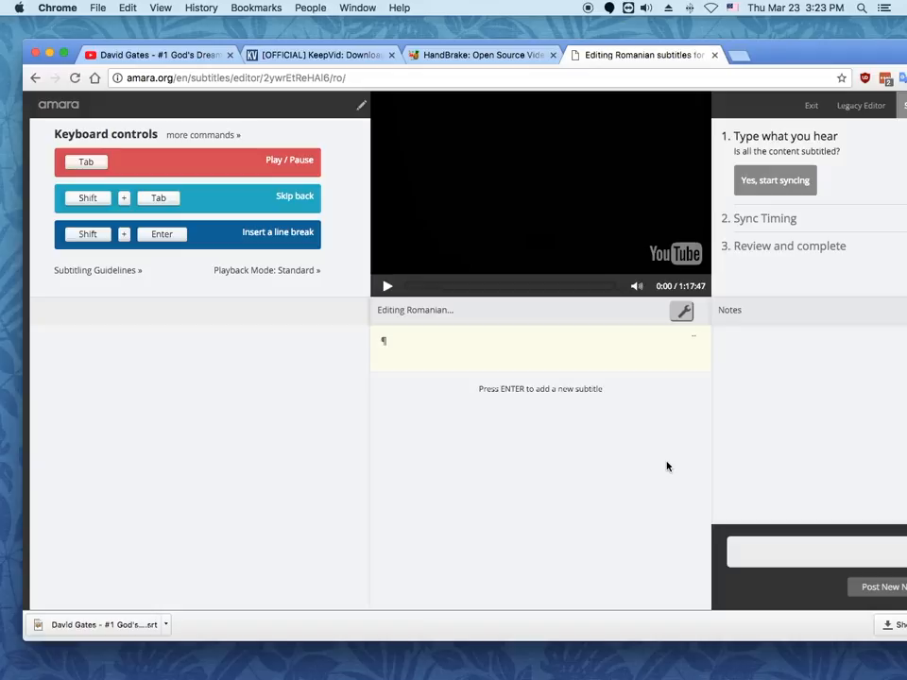
click(682, 313)
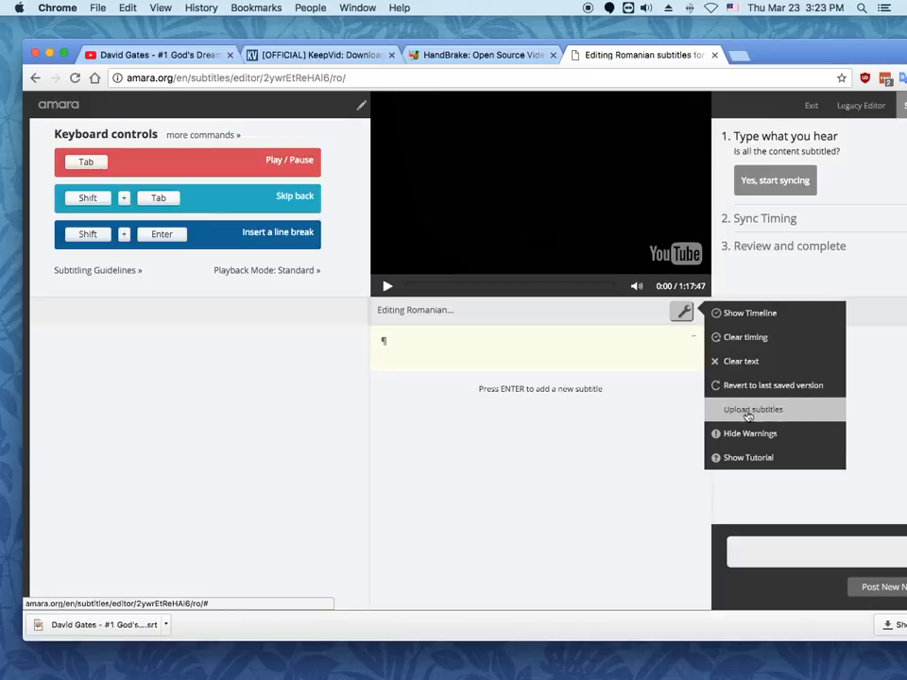
click(811, 412)
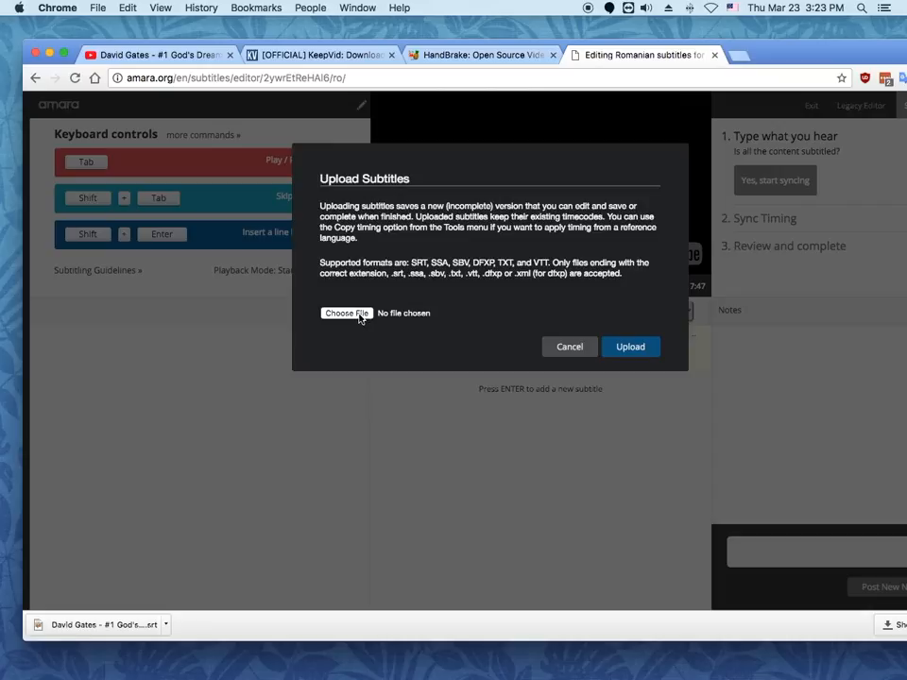
click(359, 316)
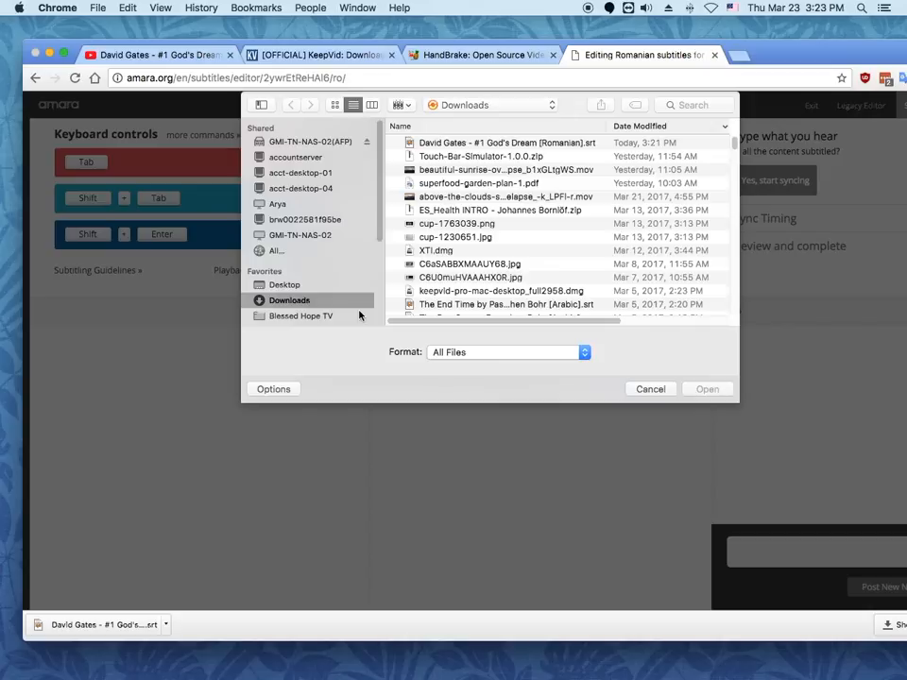
click(450, 145)
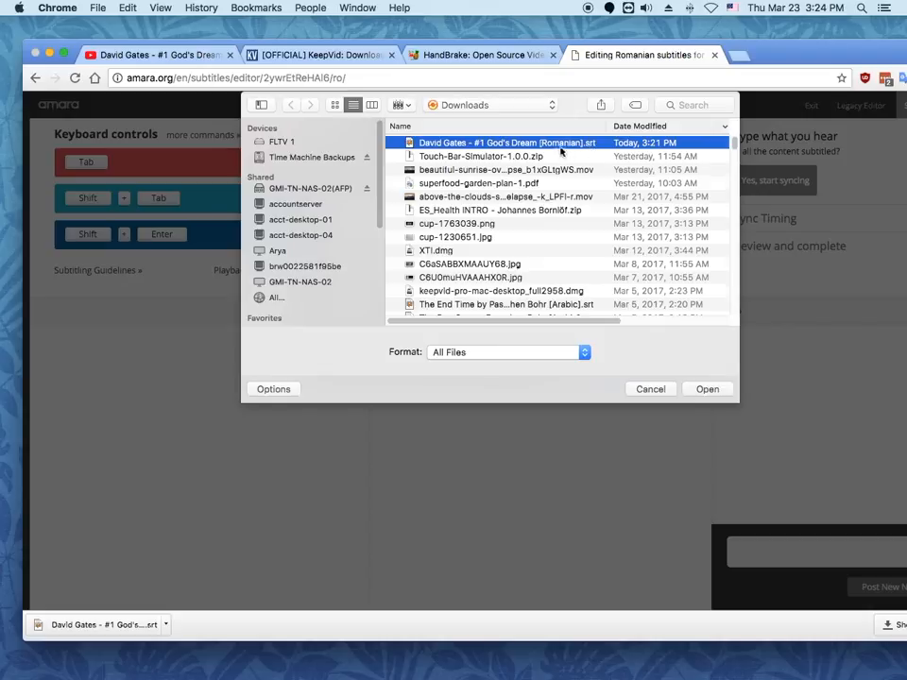
click(706, 388)
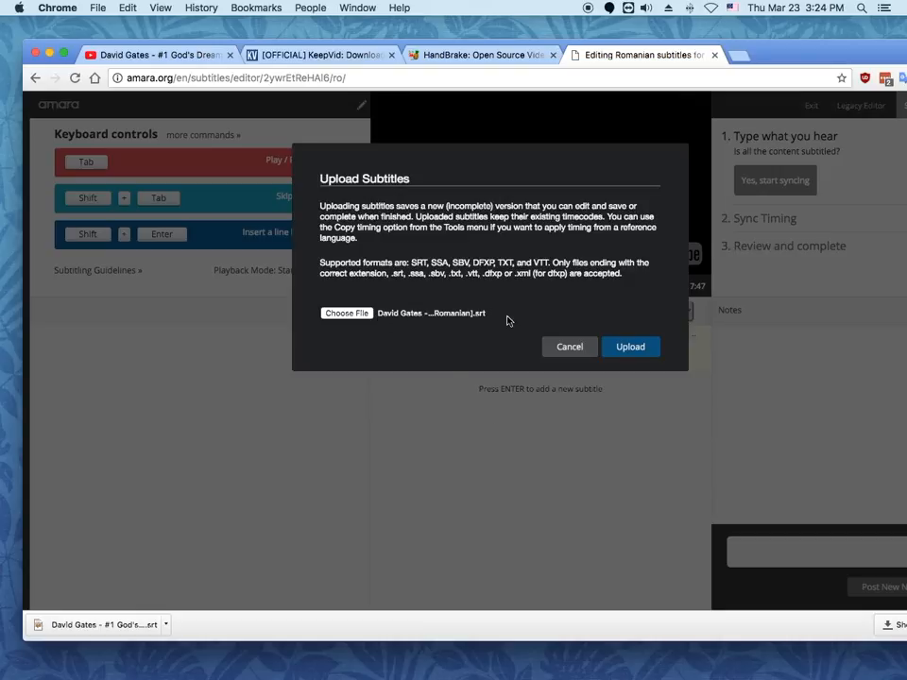
click(630, 349)
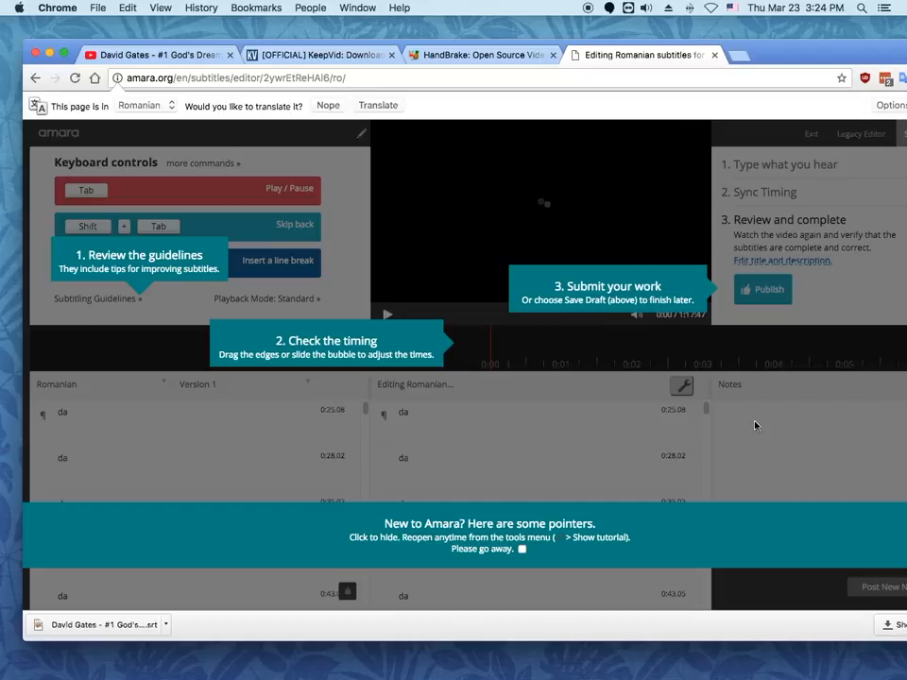
click(770, 438)
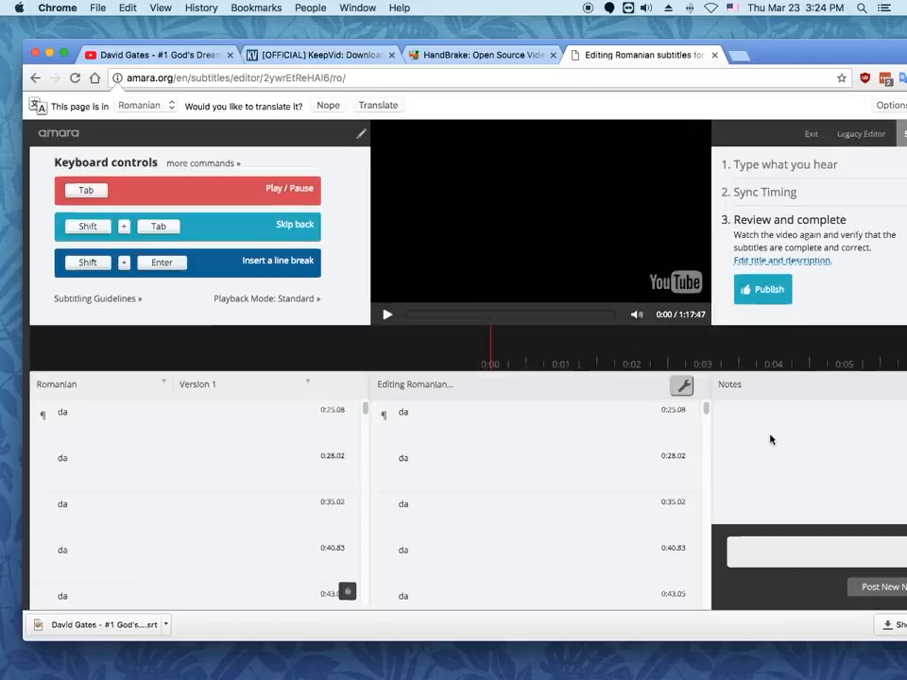
Look through the uploaded Romanian subtitle lines and their timings, and highlight the text of the line at 0:59.03.
scroll(582, 455, down, 1)
scroll(582, 455, down, 5)
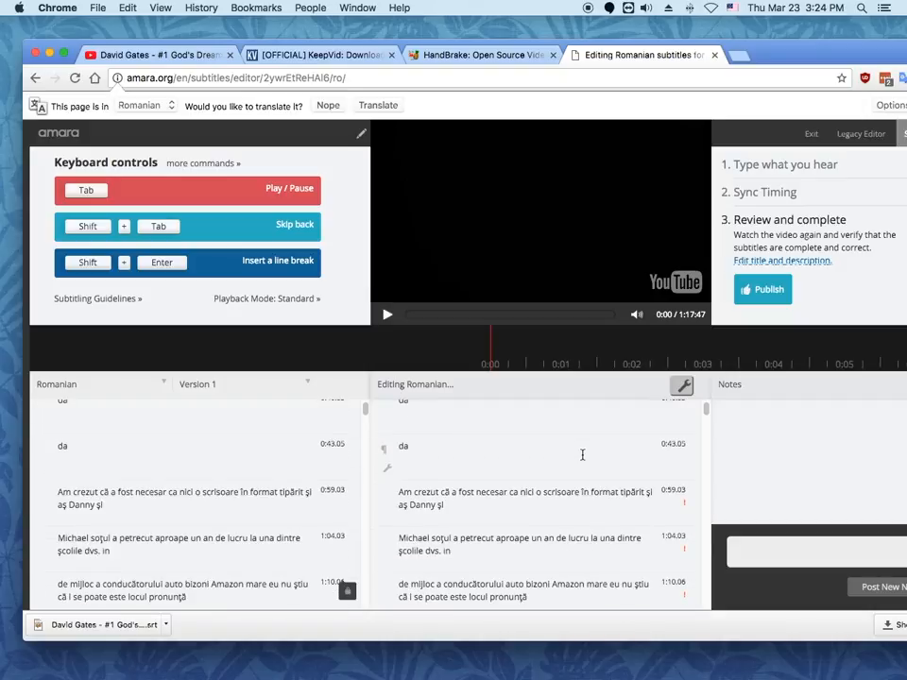
scroll(582, 455, down, 15)
scroll(582, 455, down, 20)
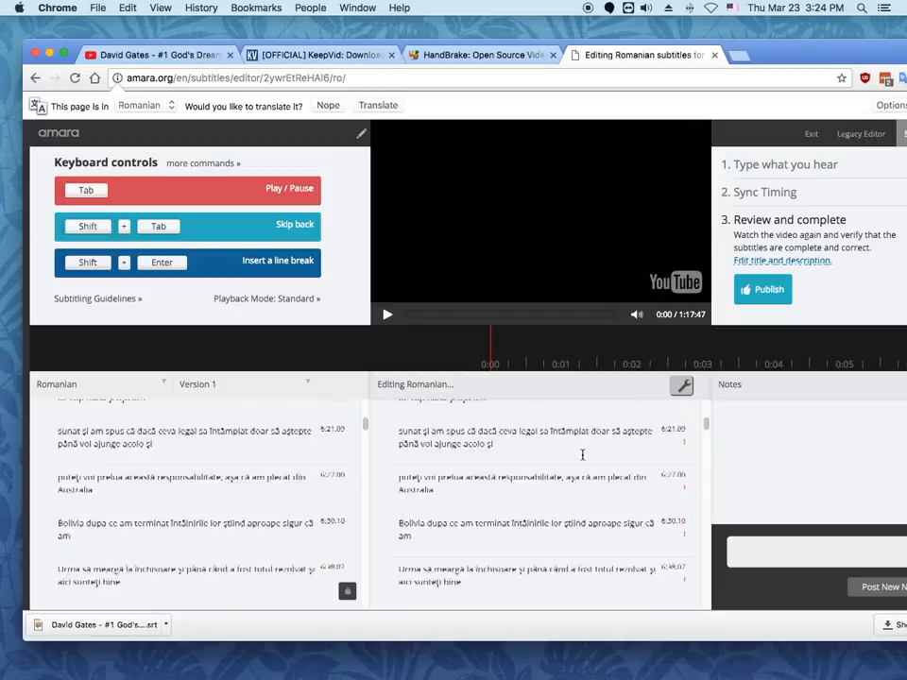
scroll(582, 455, down, 10)
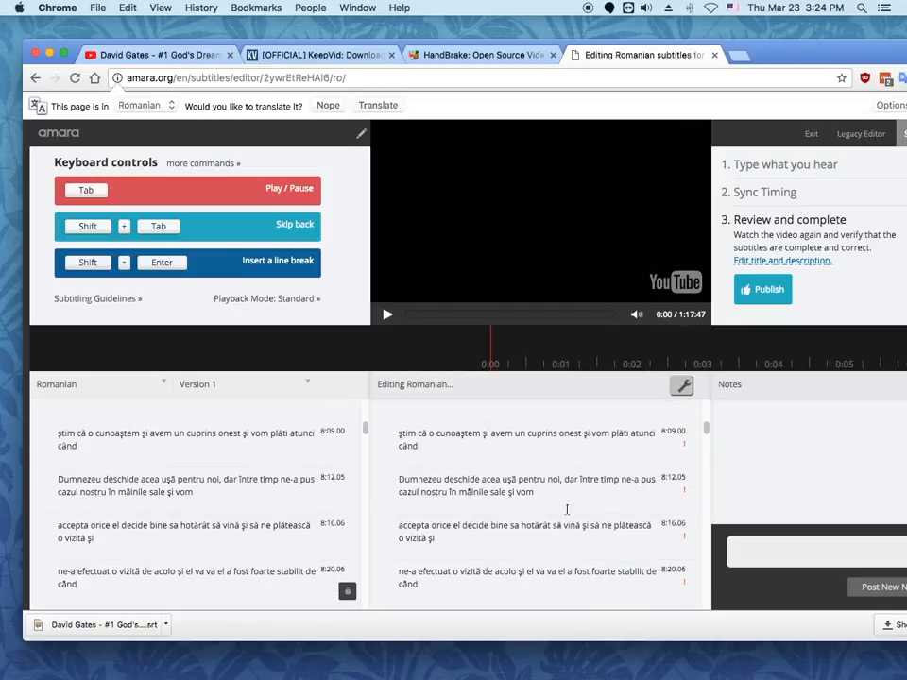
scroll(564, 499, down, 5)
scroll(562, 494, down, 20)
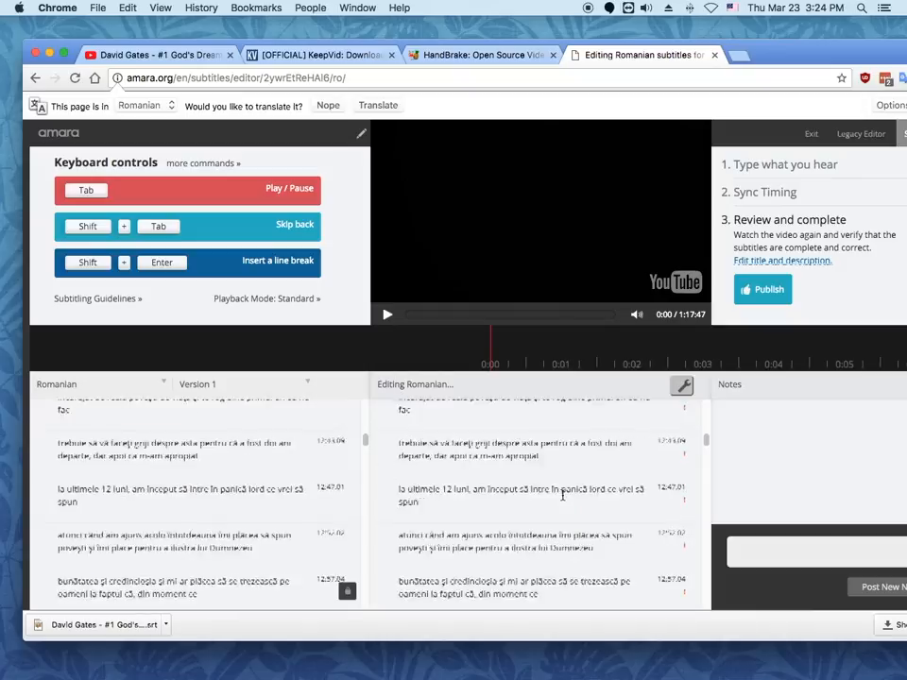
scroll(562, 494, down, 5)
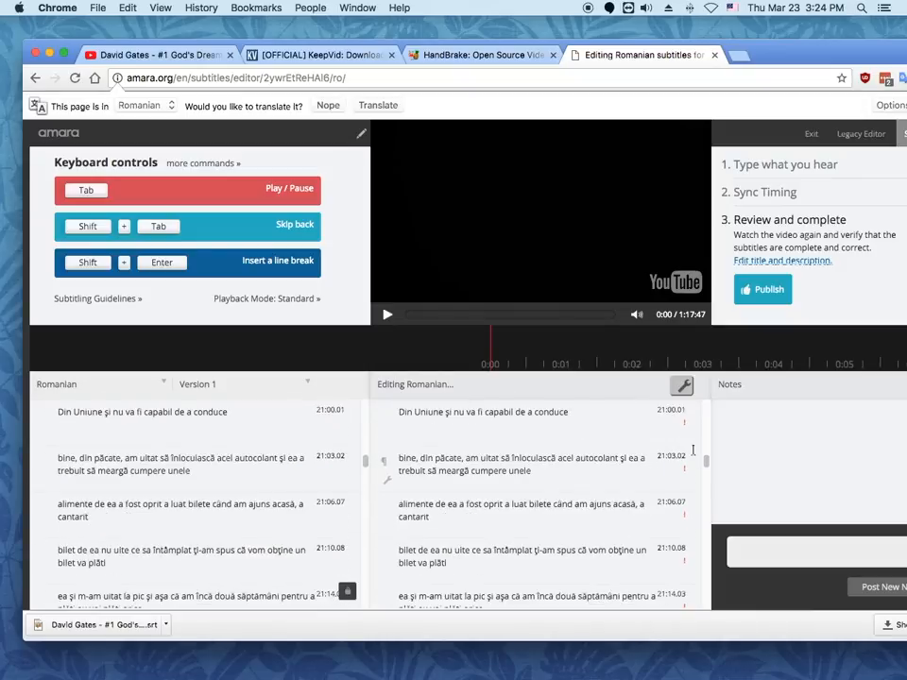
drag(707, 464, 711, 403)
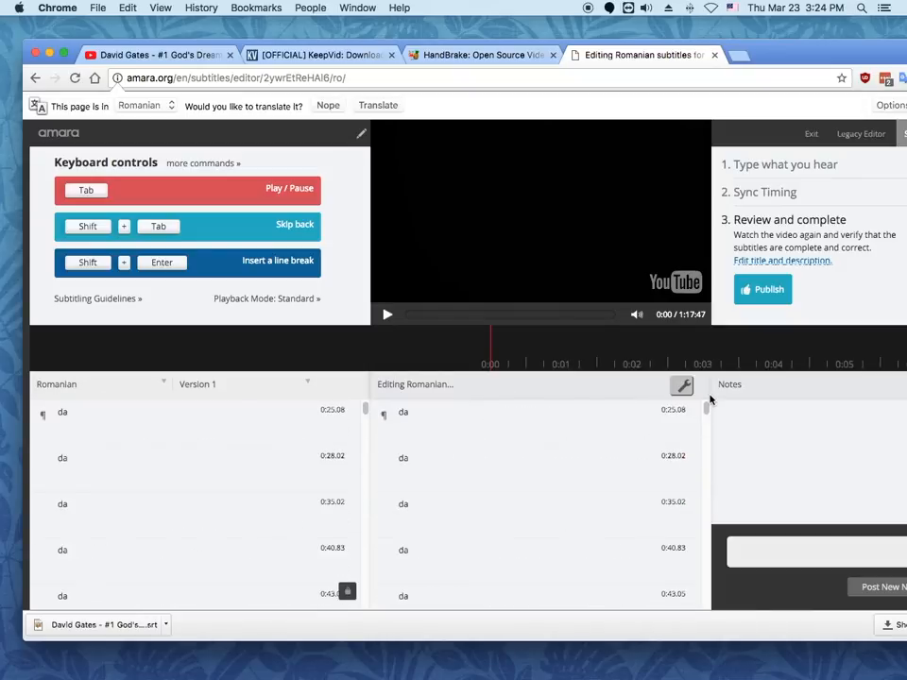
scroll(630, 464, down, 10)
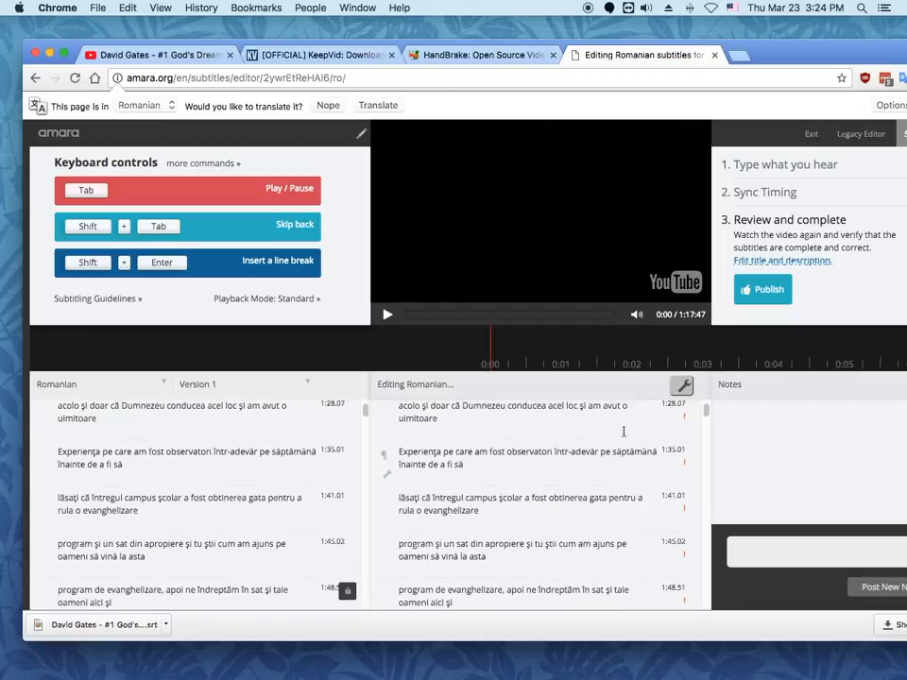
scroll(635, 430, up, 8)
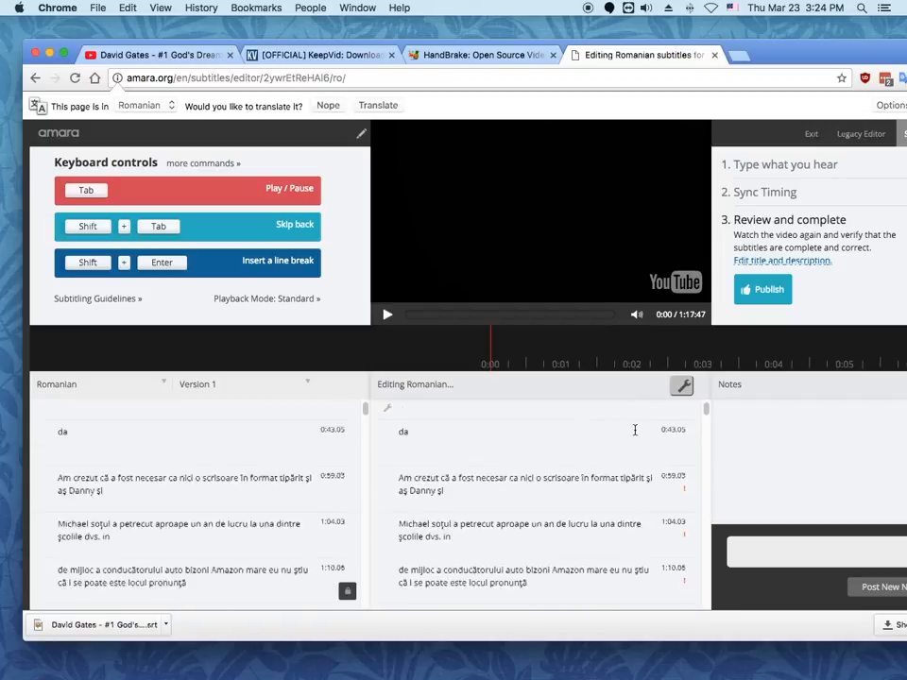
scroll(635, 430, down, 2)
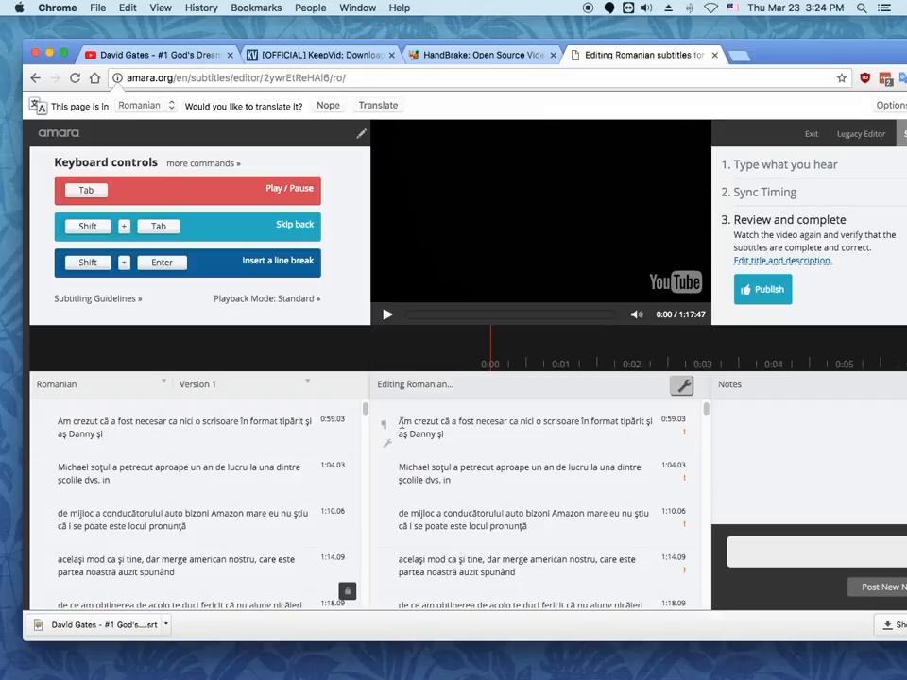
drag(404, 421, 471, 432)
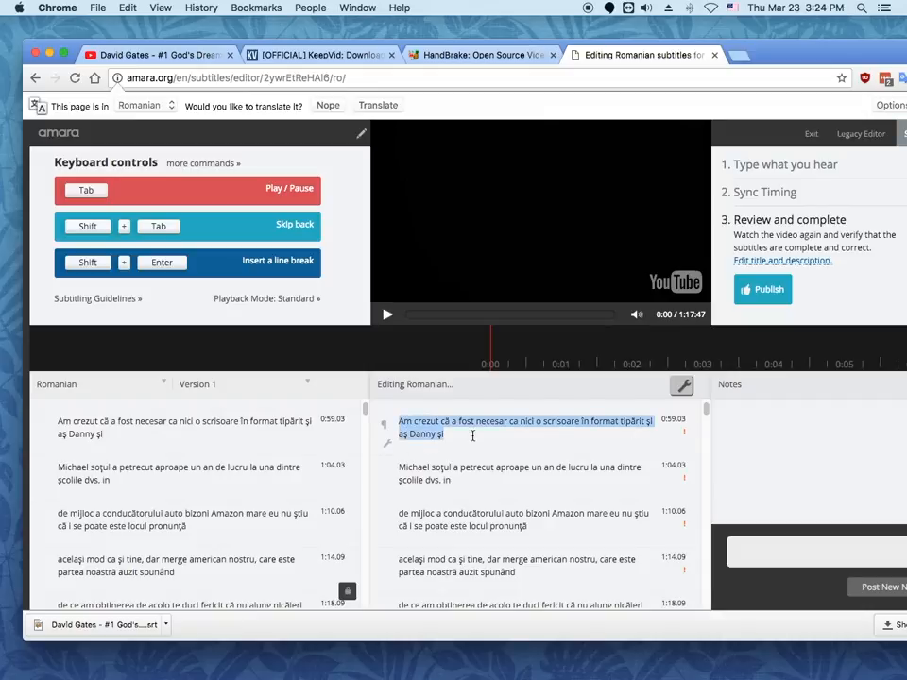
Check individual subtitle lines over the video preview, then play the video from about 2:45 and pause it.
drag(522, 421, 535, 422)
click(537, 422)
click(521, 498)
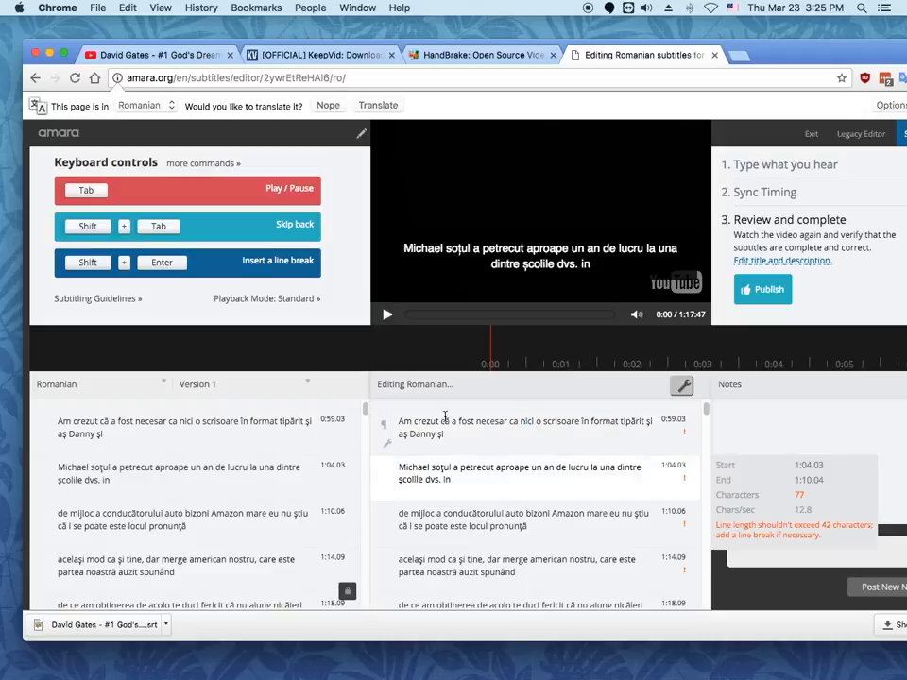
click(520, 577)
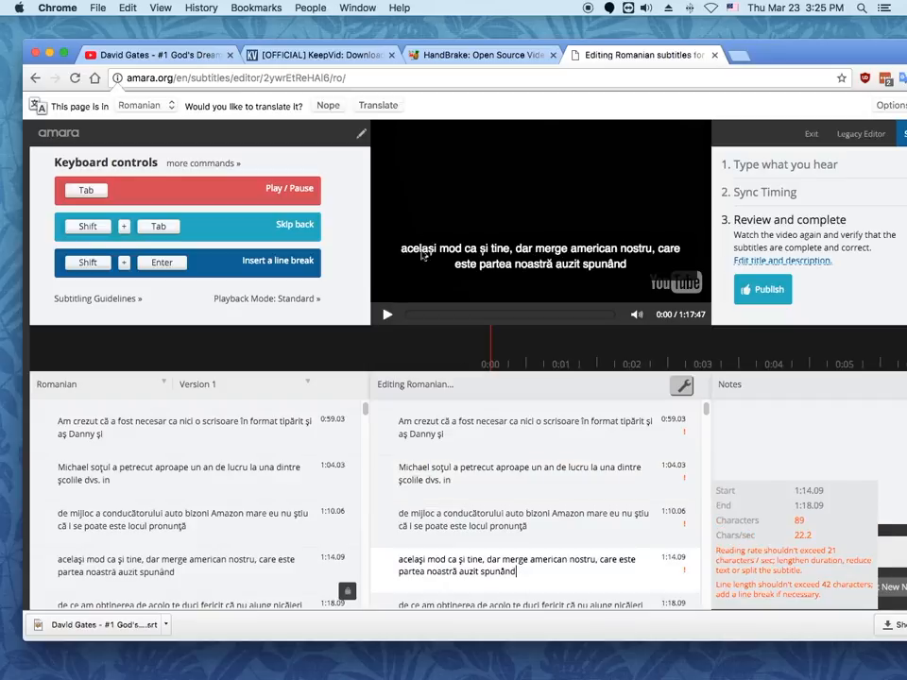
click(386, 316)
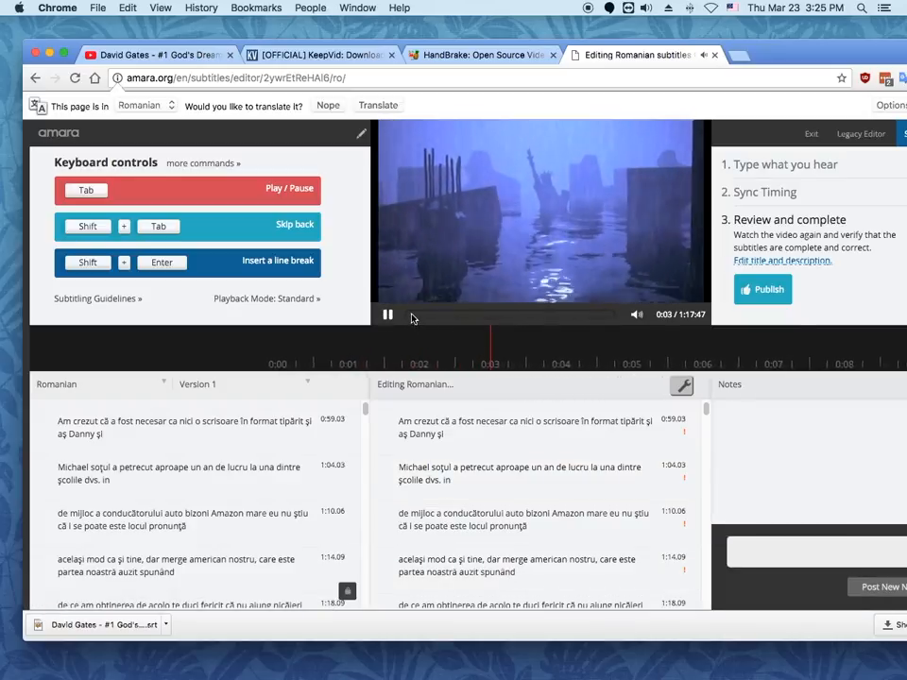
click(413, 315)
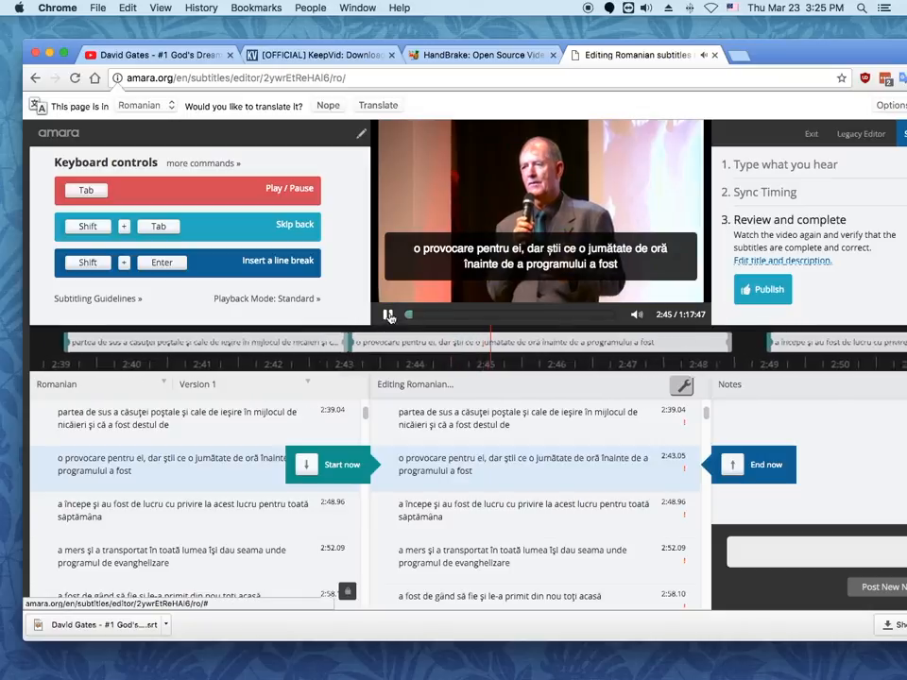
click(388, 317)
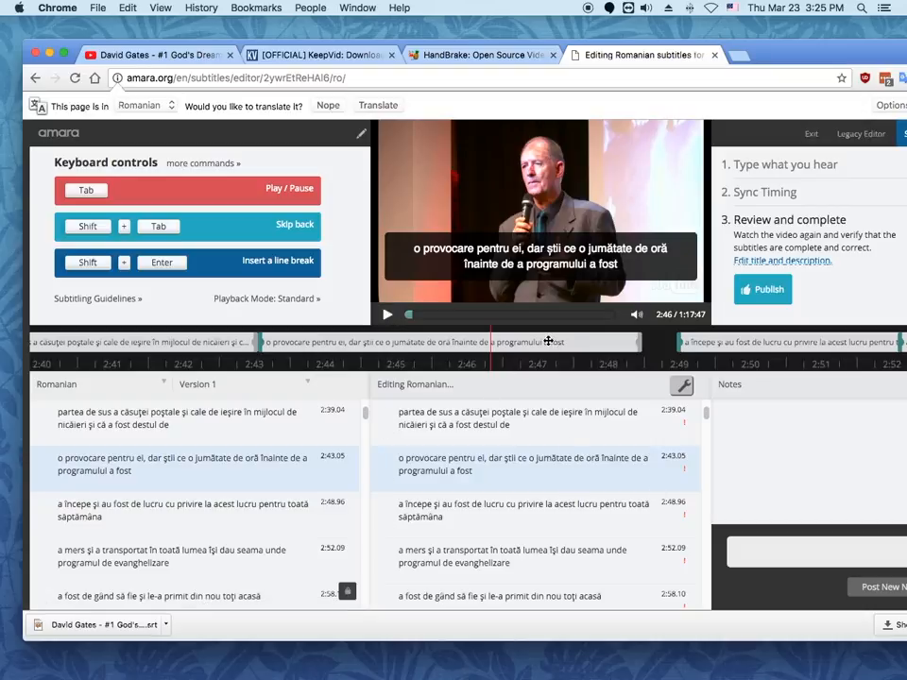
Shift the "o provocare pentru ei" subtitle on the timeline to run from 2:43.11 to 2:48.54, and retype its last word "fost".
mouse_move(582, 340)
mouse_down()
mouse_move(610, 338)
mouse_move(575, 340)
mouse_move(595, 341)
mouse_up()
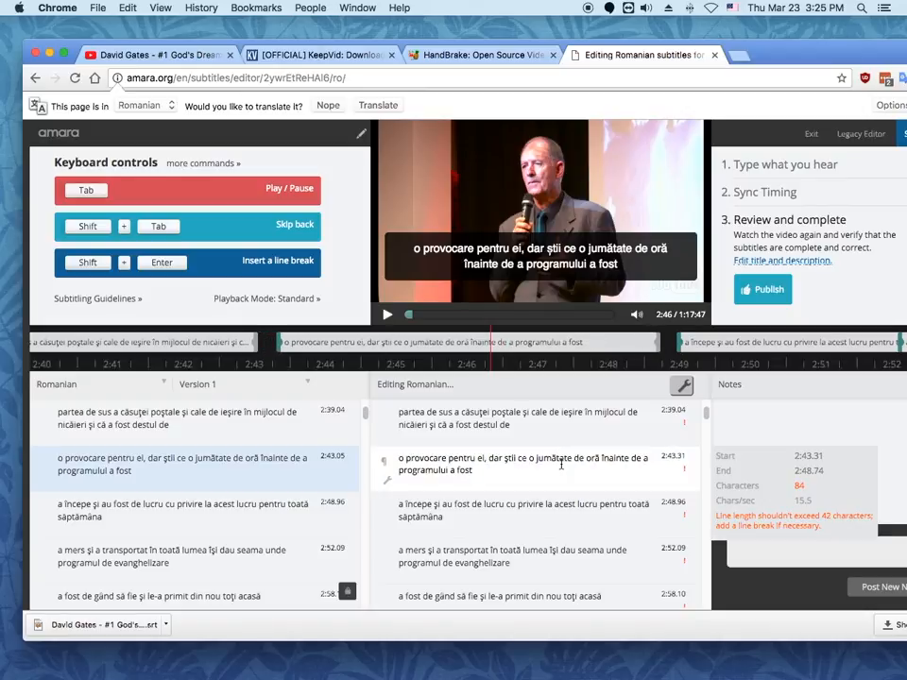
key(BackSpace)
key(BackSpace)
key(BackSpace)
key(BackSpace)
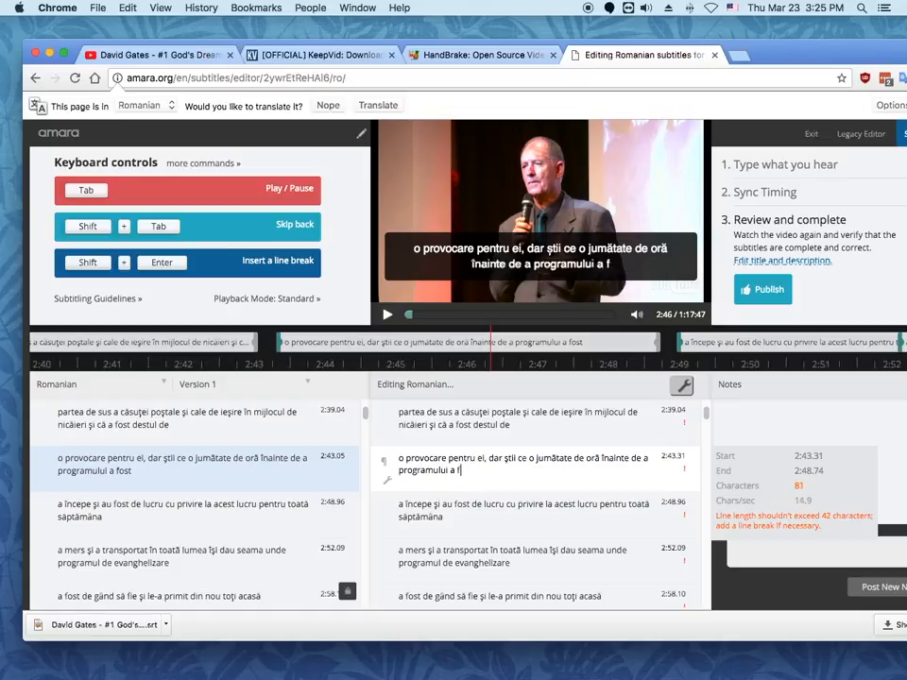
text(fost)
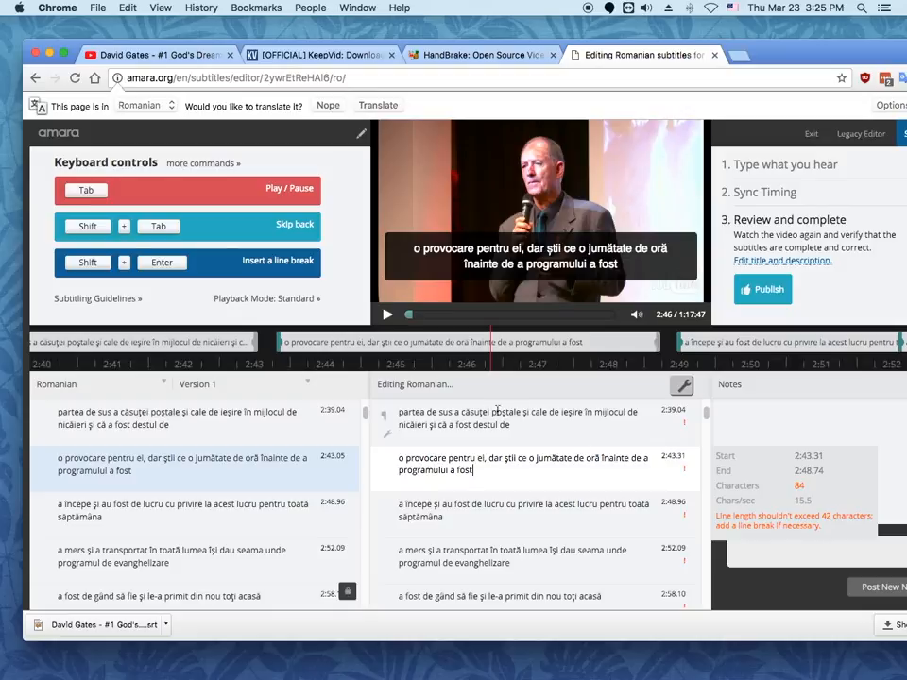
drag(619, 343, 605, 344)
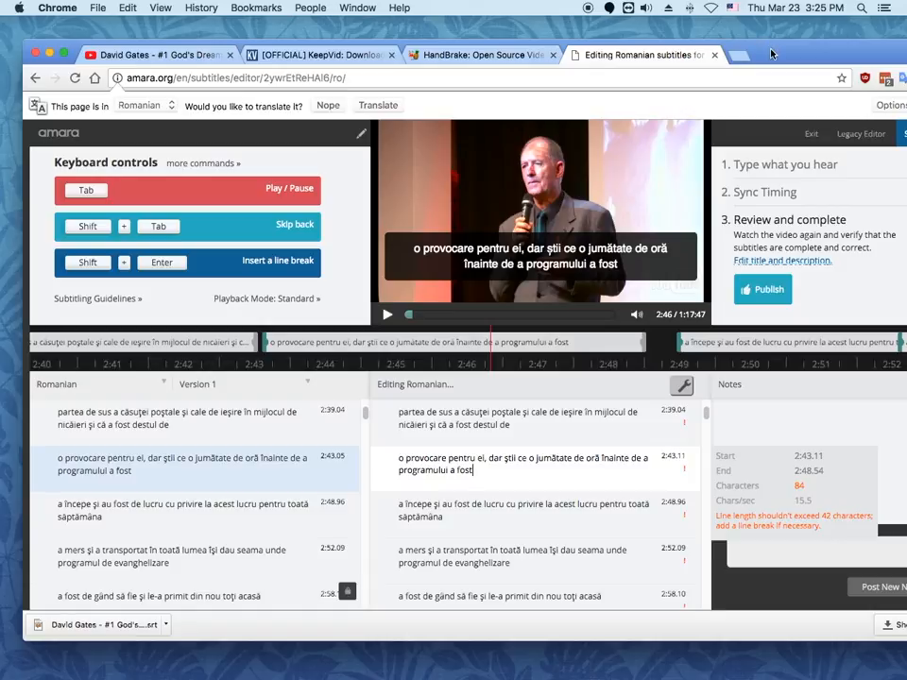
Save the edited Romanian subtitles as a draft and exit the subtitle editor to the video's page.
drag(772, 53, 724, 55)
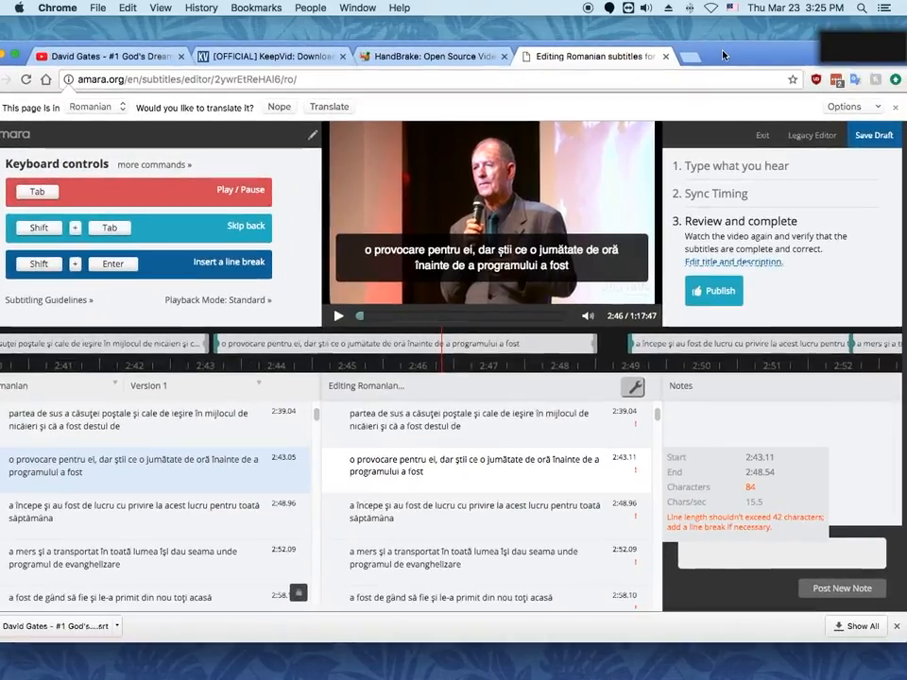
click(882, 138)
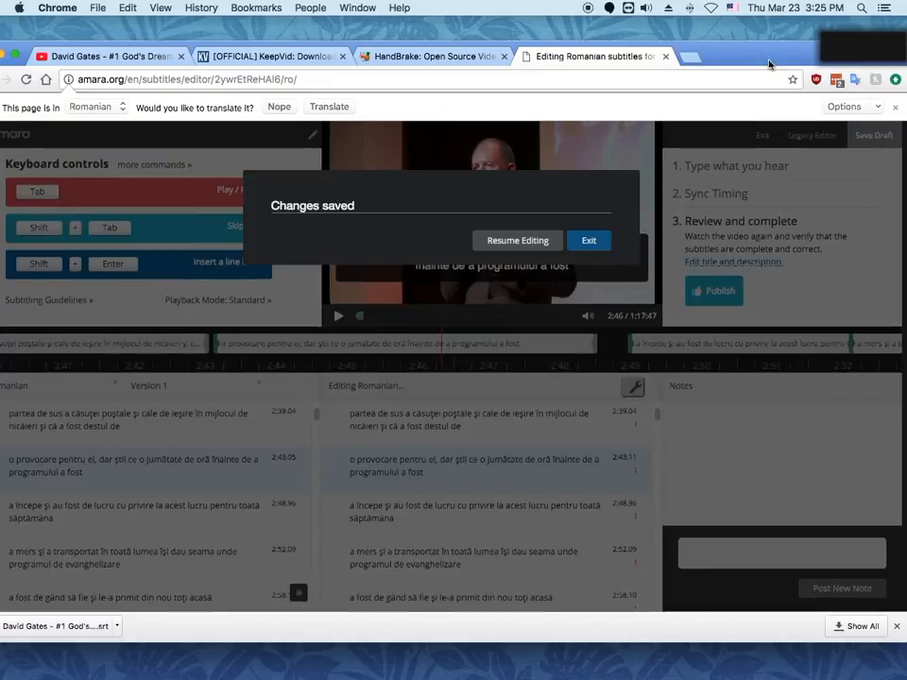
click(588, 242)
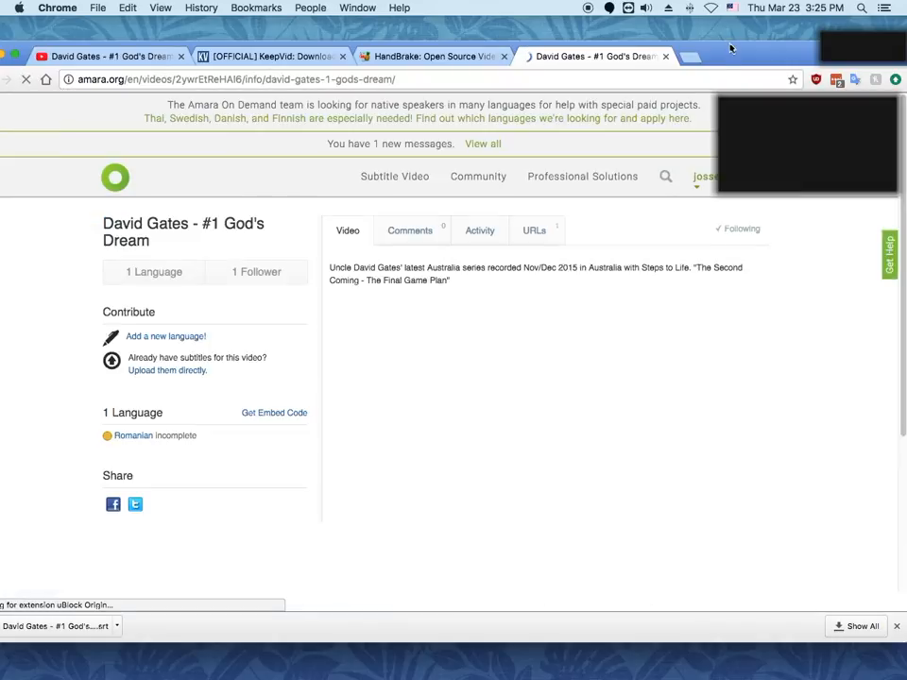
drag(731, 48, 768, 57)
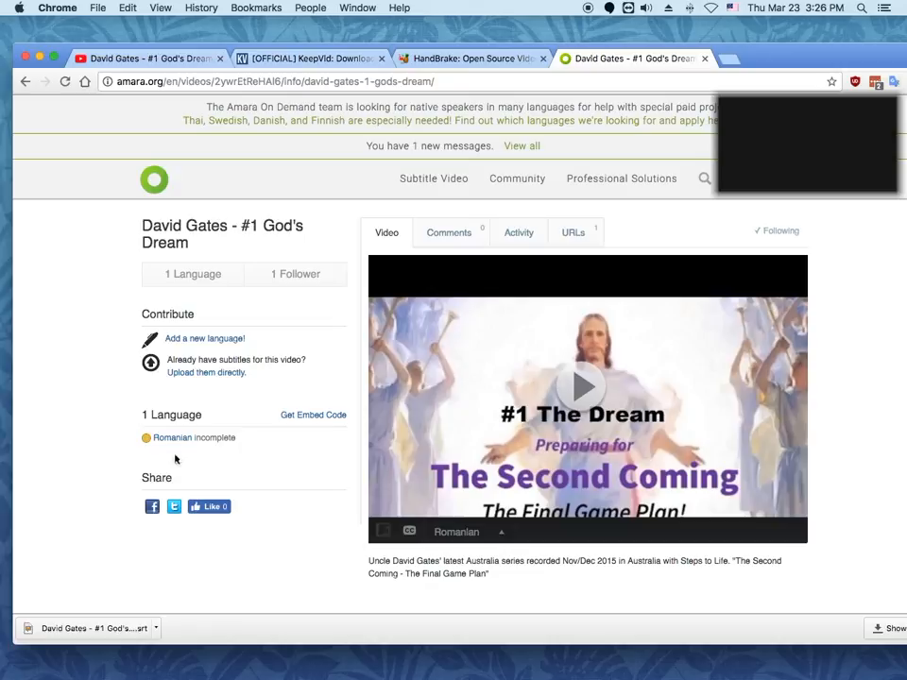
Open the download page for the Romanian subtitles from the embedded video's subtitle options.
click(503, 536)
click(503, 536)
click(503, 535)
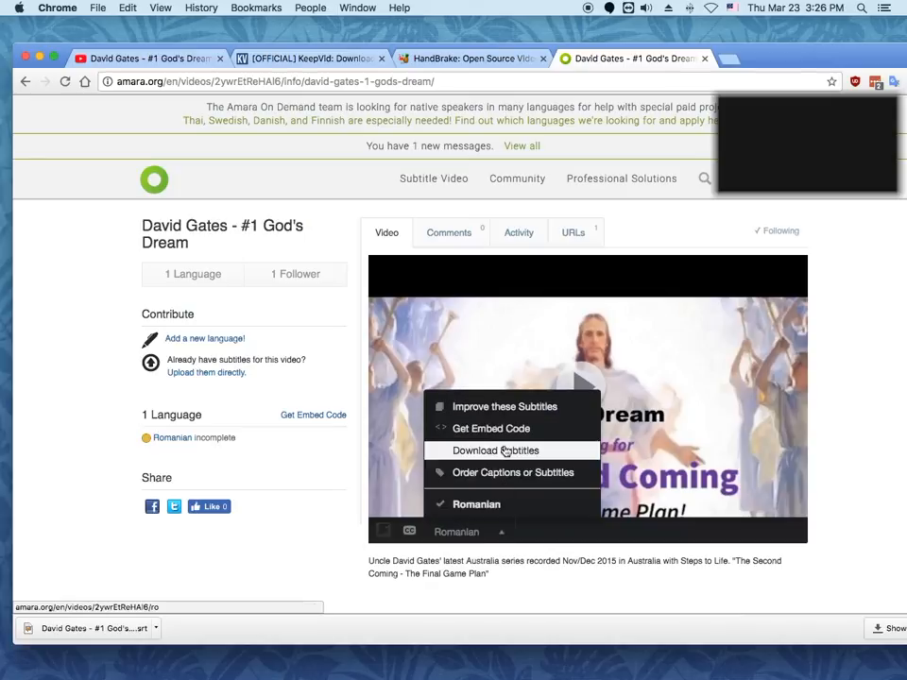
click(558, 453)
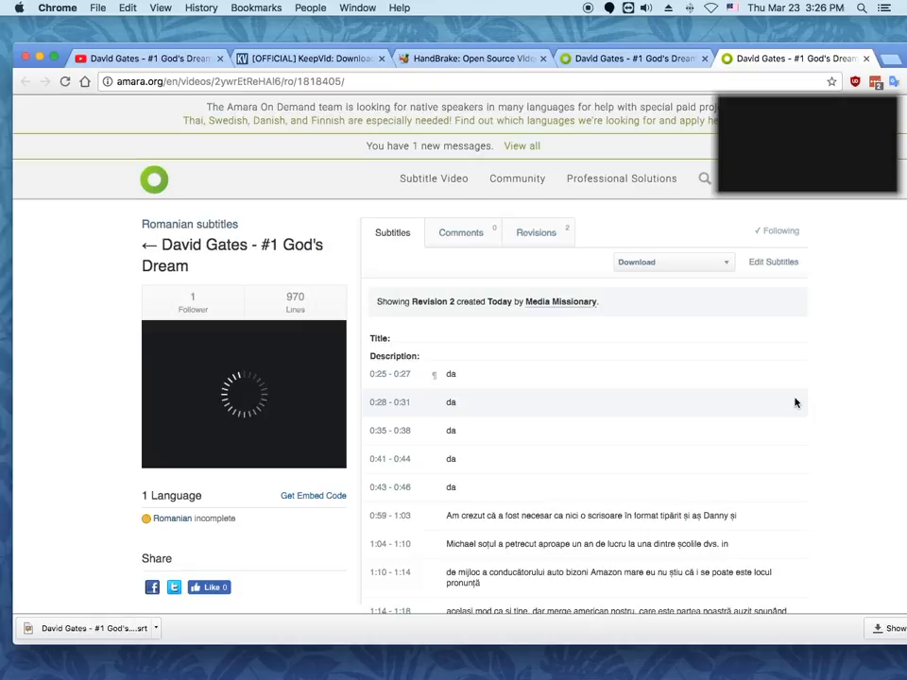
Look over the saved Romanian subtitle lines and download them in SRT format.
scroll(794, 400, down, 10)
scroll(794, 402, down, 13)
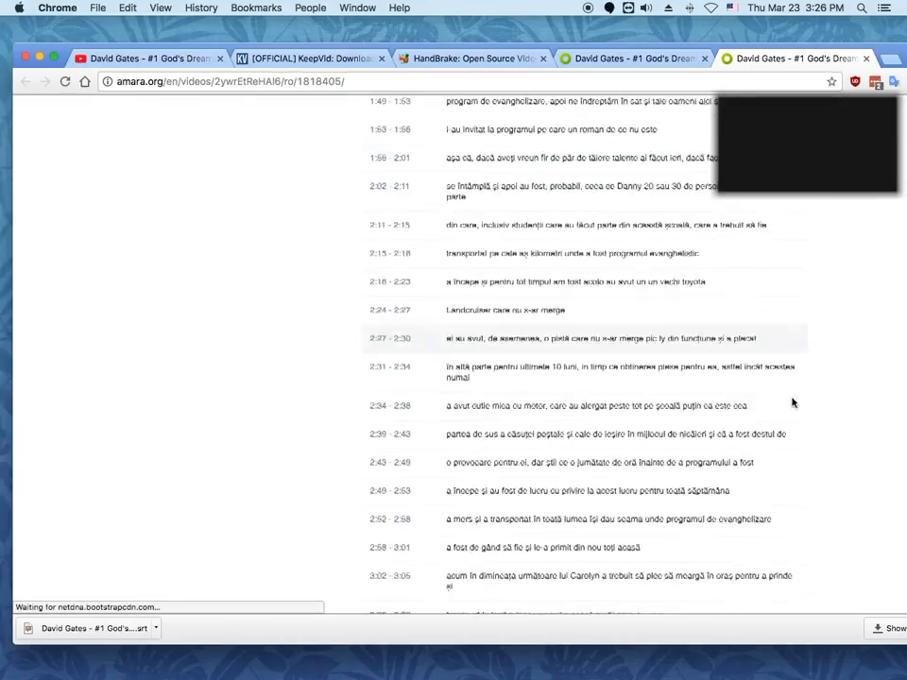
scroll(794, 401, up, 20)
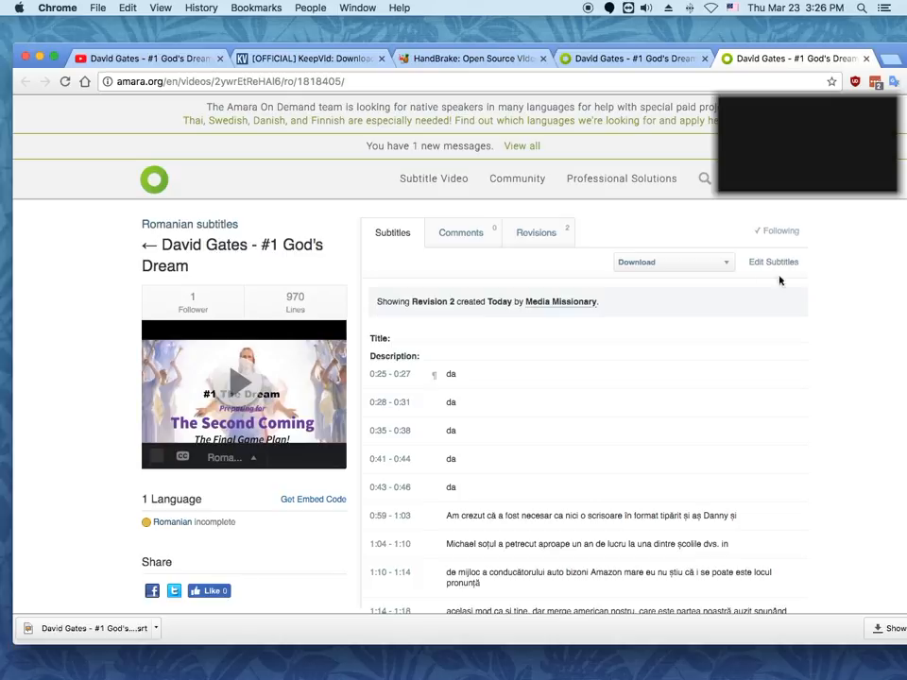
click(730, 265)
click(721, 263)
click(722, 265)
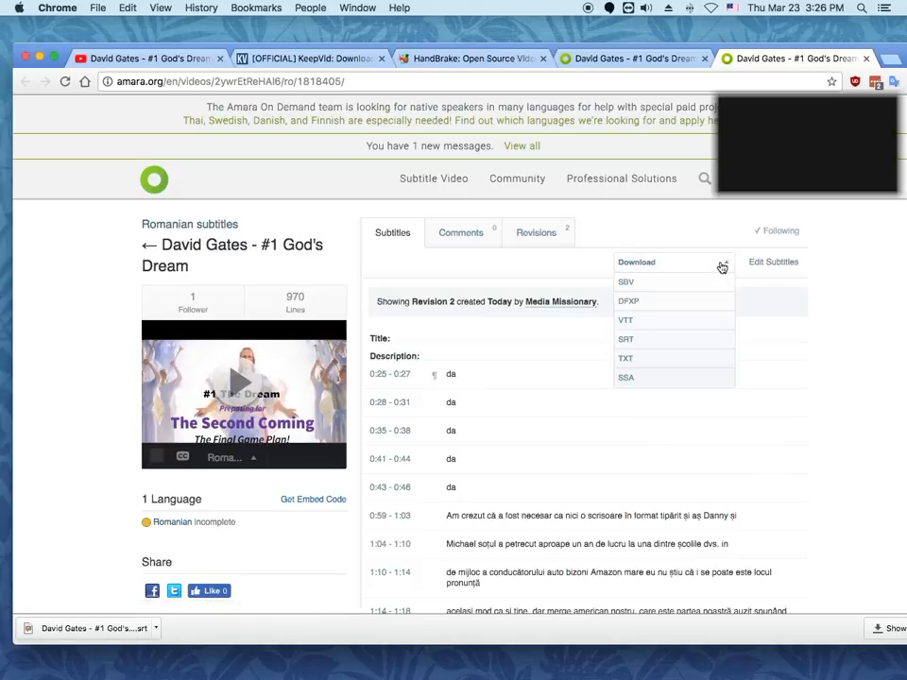
click(647, 342)
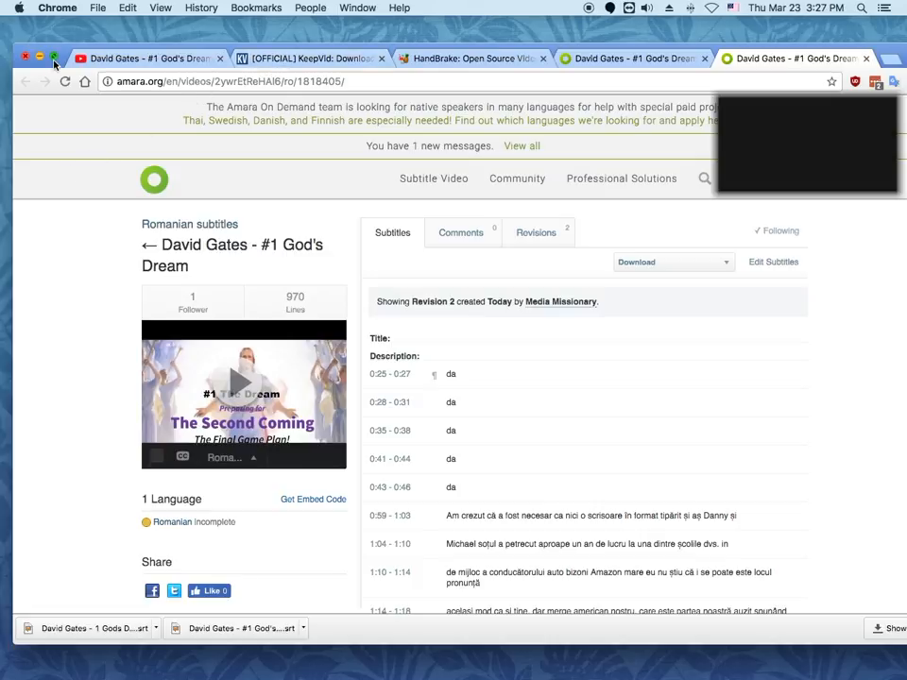
Switch to HandBrake and start choosing a new source video, browsing to the Movies folder.
key(super+Tab)
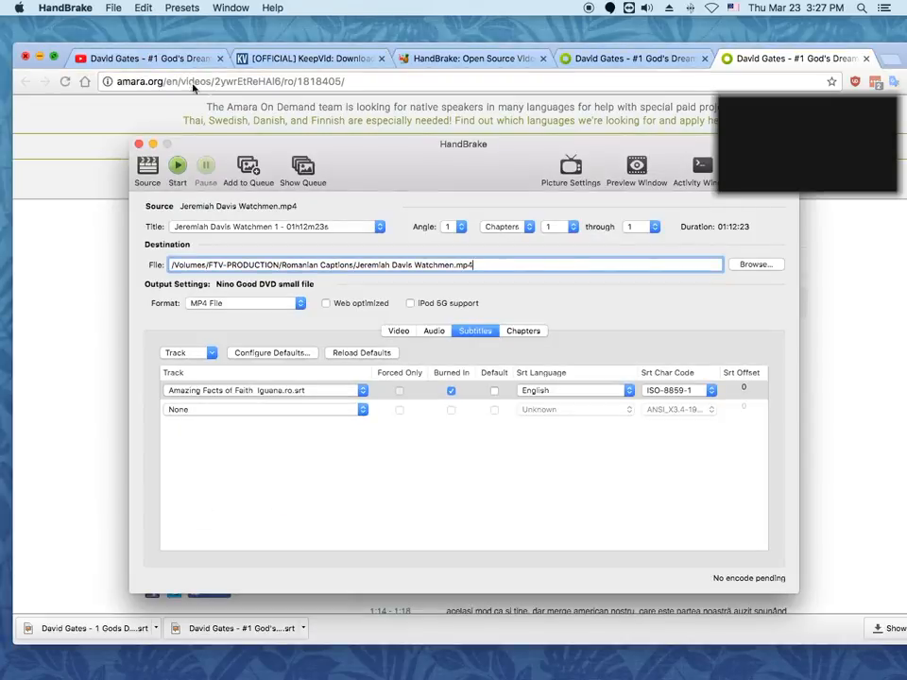
mouse_move(387, 164)
mouse_down()
mouse_move(463, 179)
mouse_move(392, 145)
mouse_move(384, 164)
mouse_up()
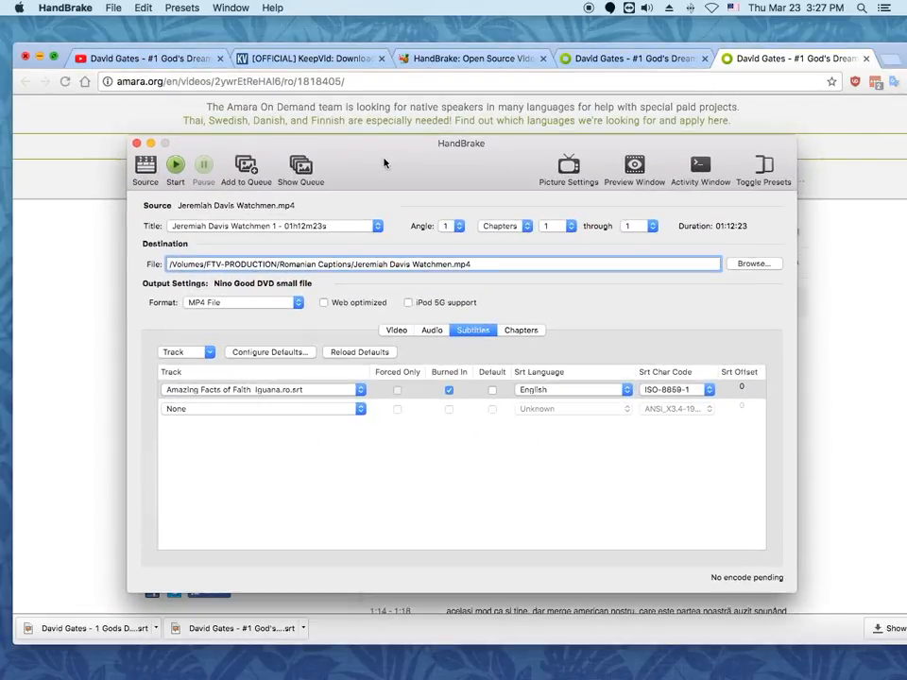
click(142, 167)
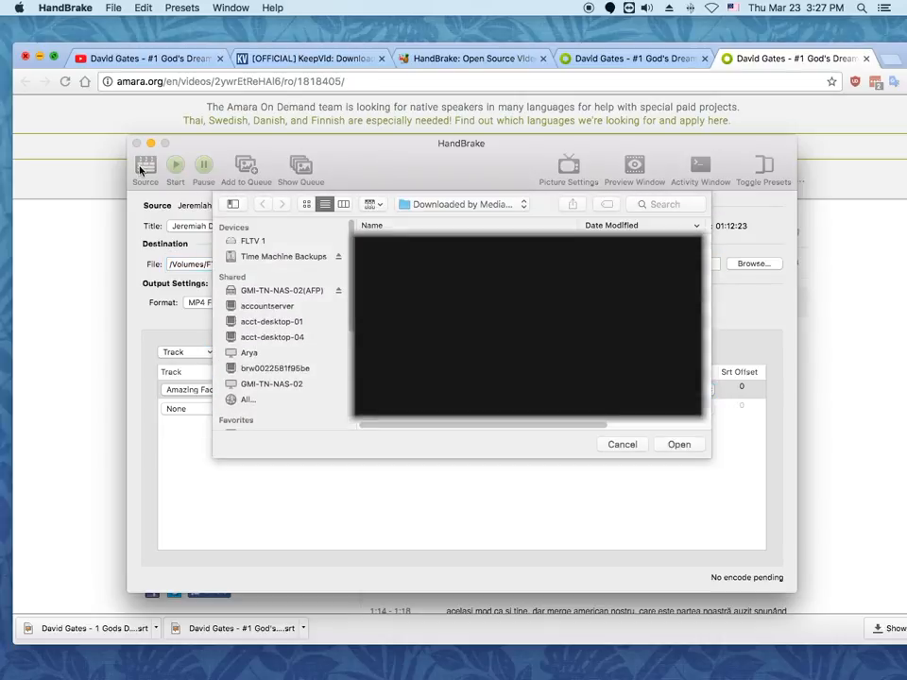
click(425, 204)
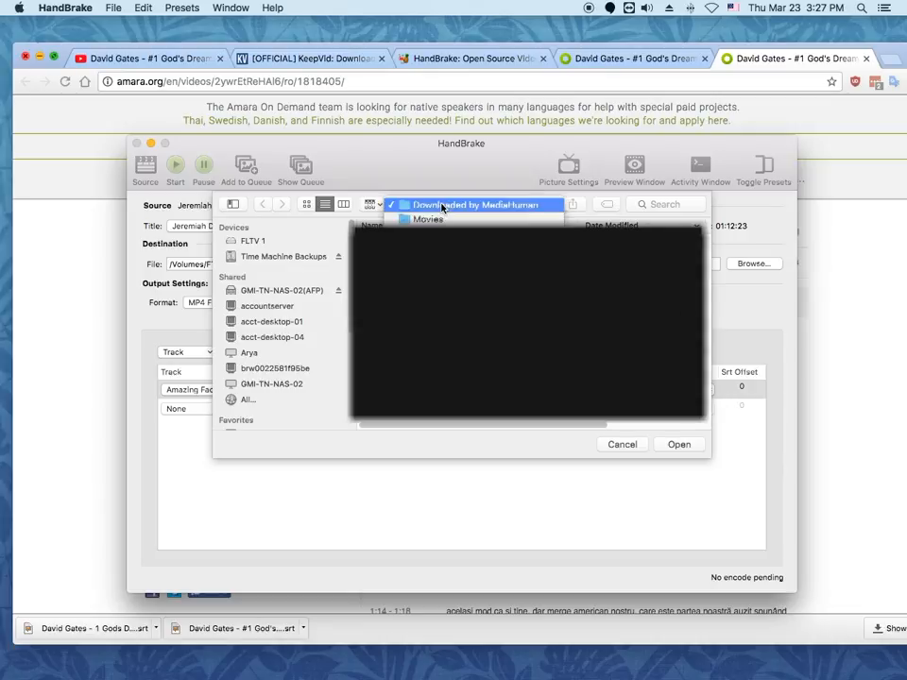
click(430, 219)
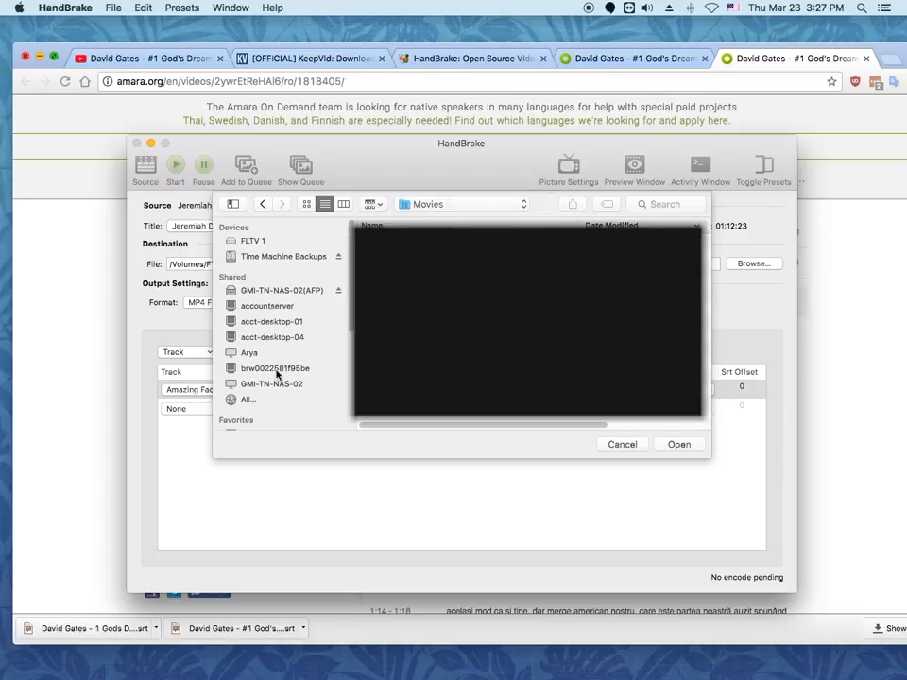
Switch to Chrome and go back to KeepVid's list of download formats for the video.
click(296, 59)
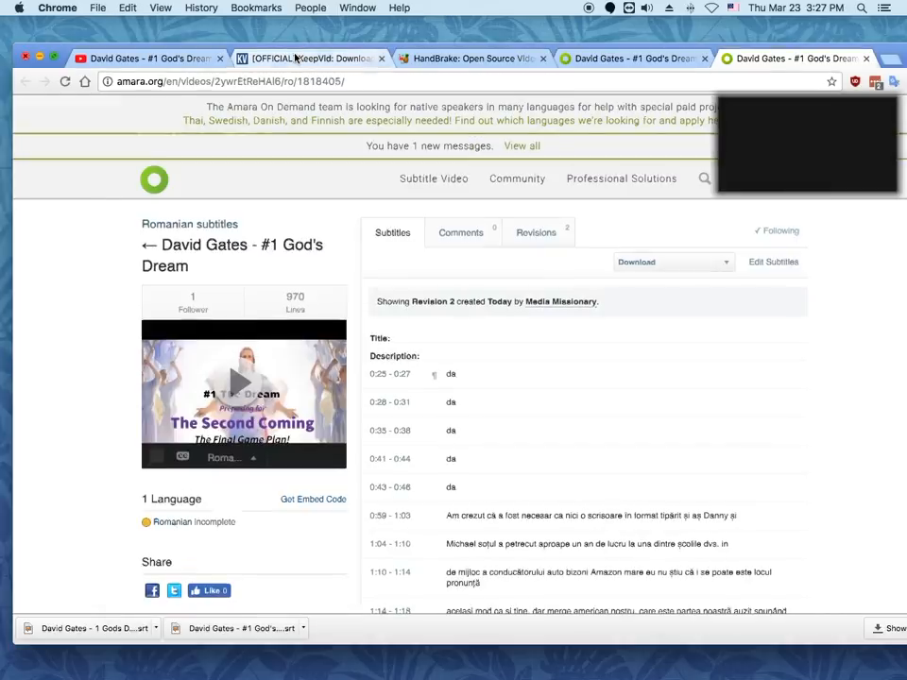
scroll(180, 133, up, 10)
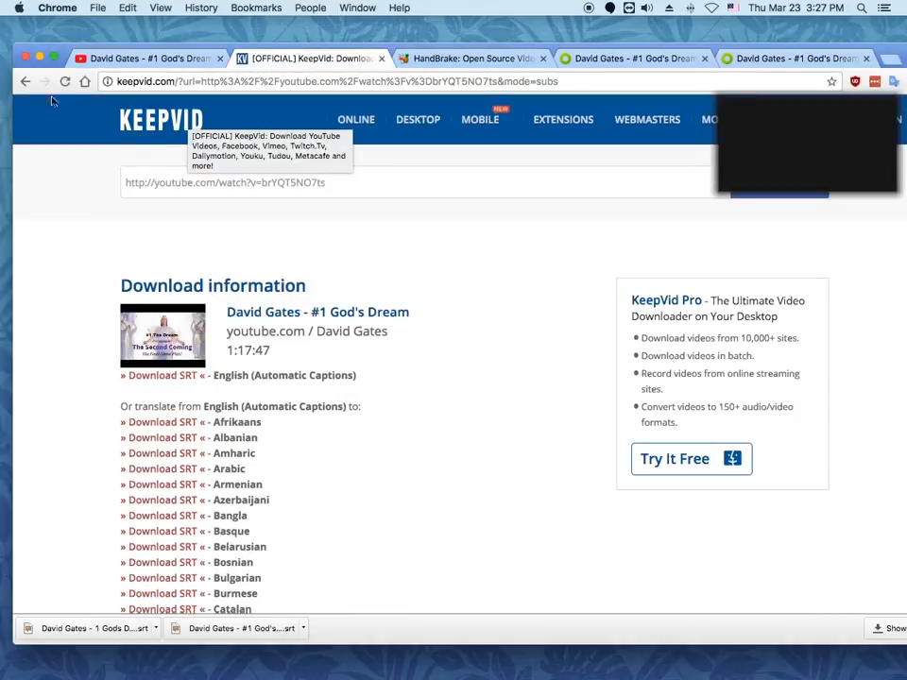
click(26, 81)
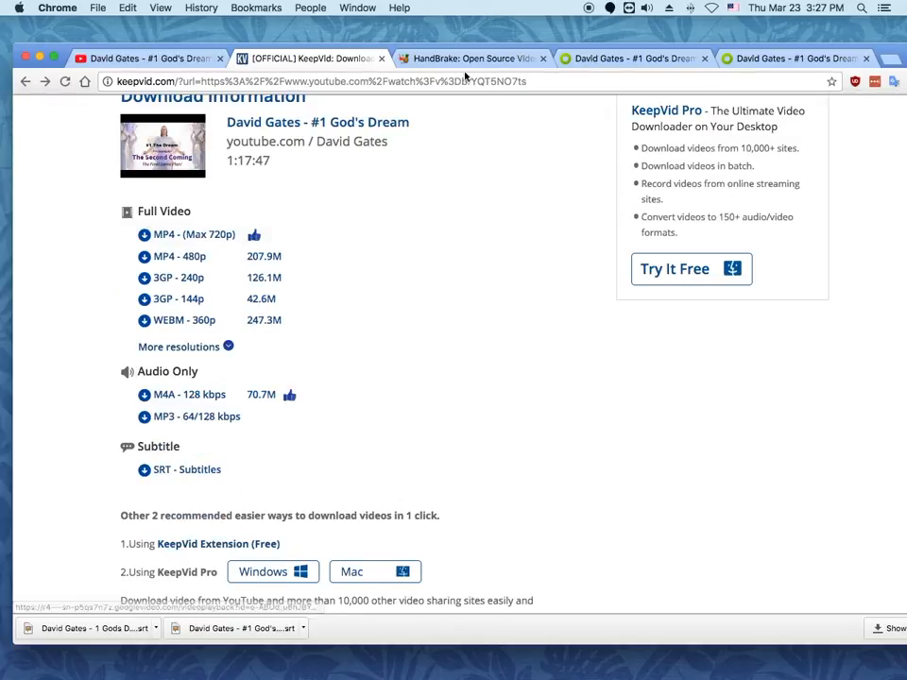
Return to HandBrake and try to browse the GMI-TN-NAS-02(AFP) share for the source video.
key(super+Tab)
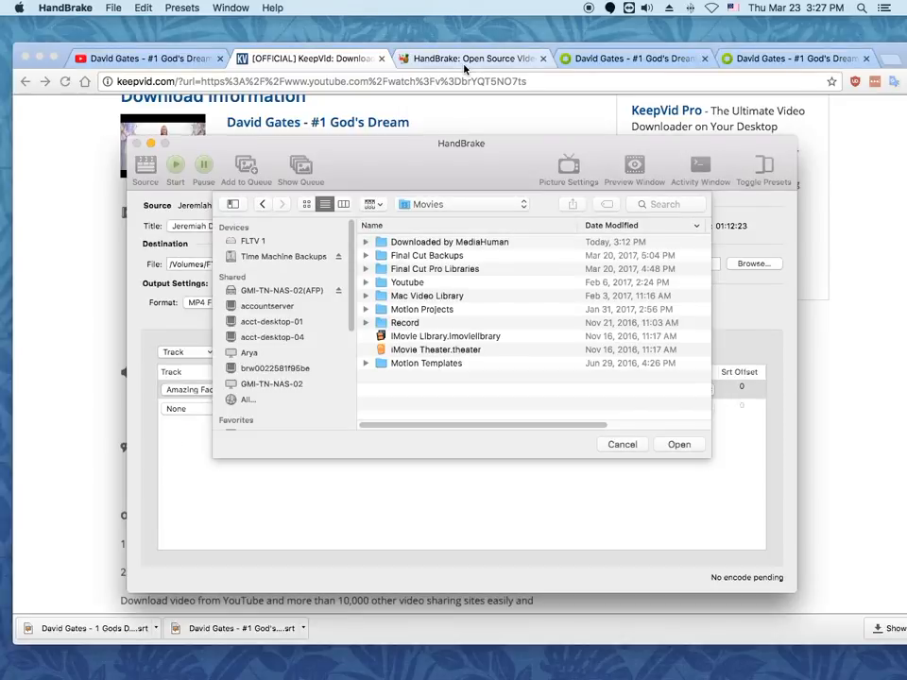
click(281, 292)
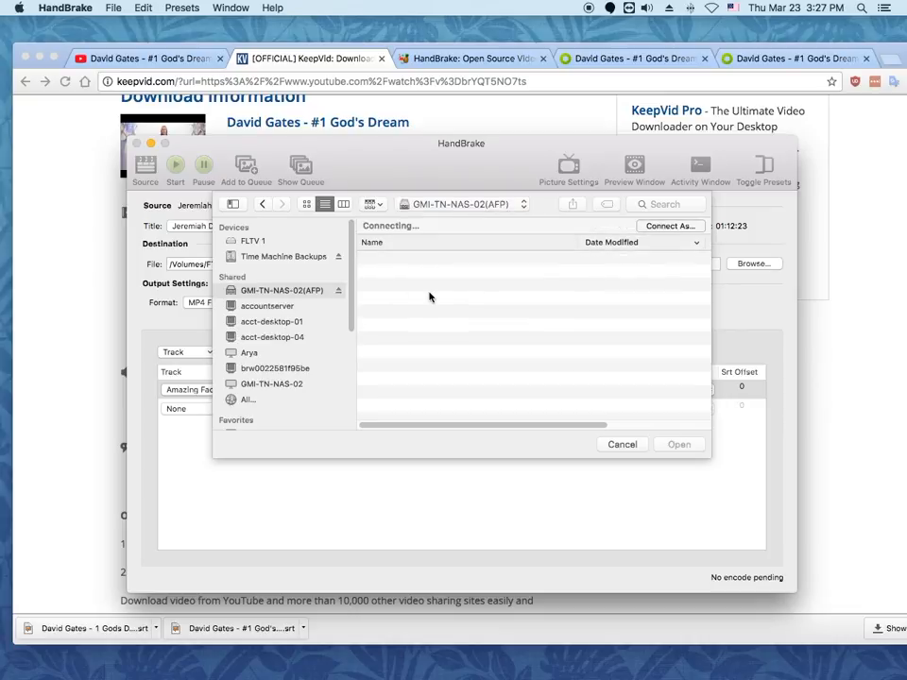
click(623, 445)
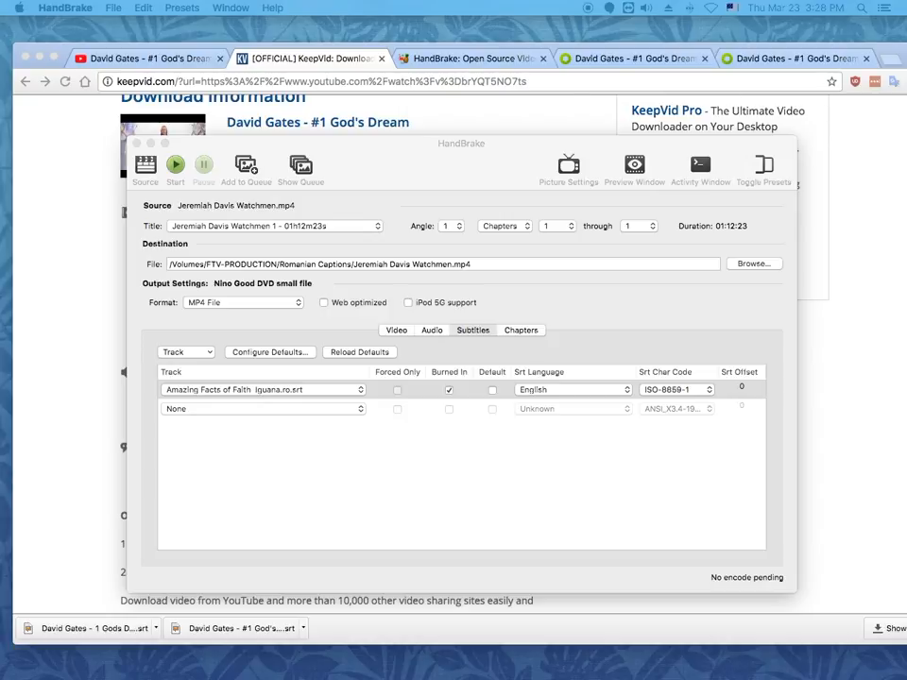
Load the "#1 God's Dream" MP4 from the Downloads folder as the HandBrake source and highlight its source name.
click(452, 156)
click(145, 167)
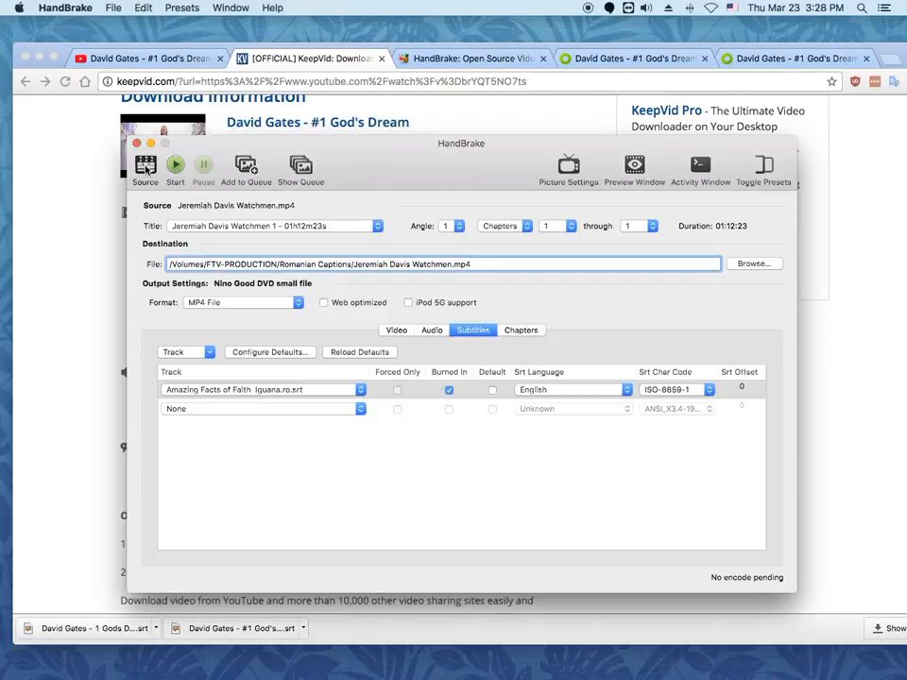
scroll(276, 406, down, 3)
click(271, 415)
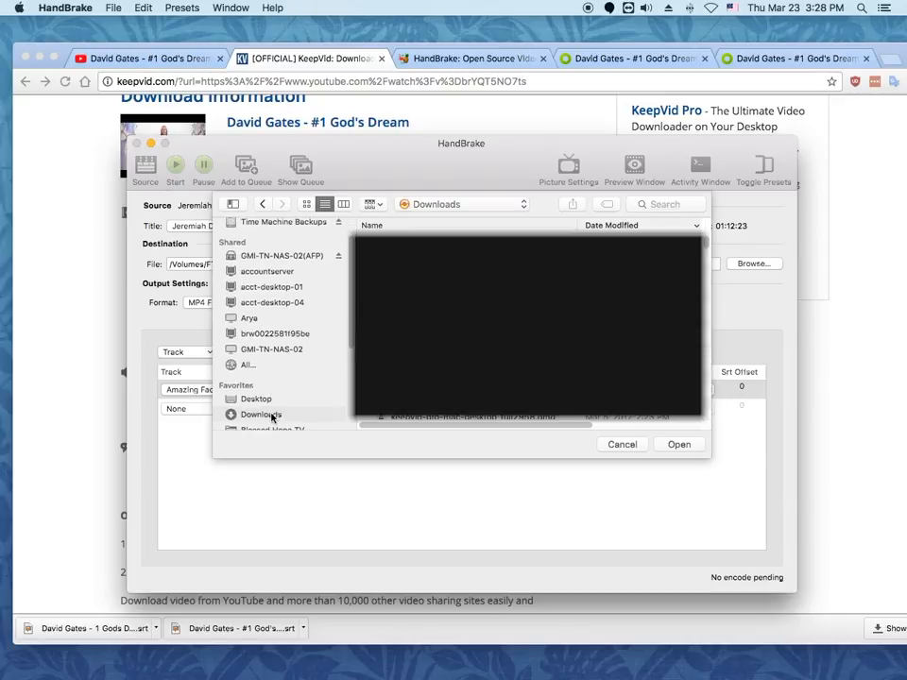
click(478, 270)
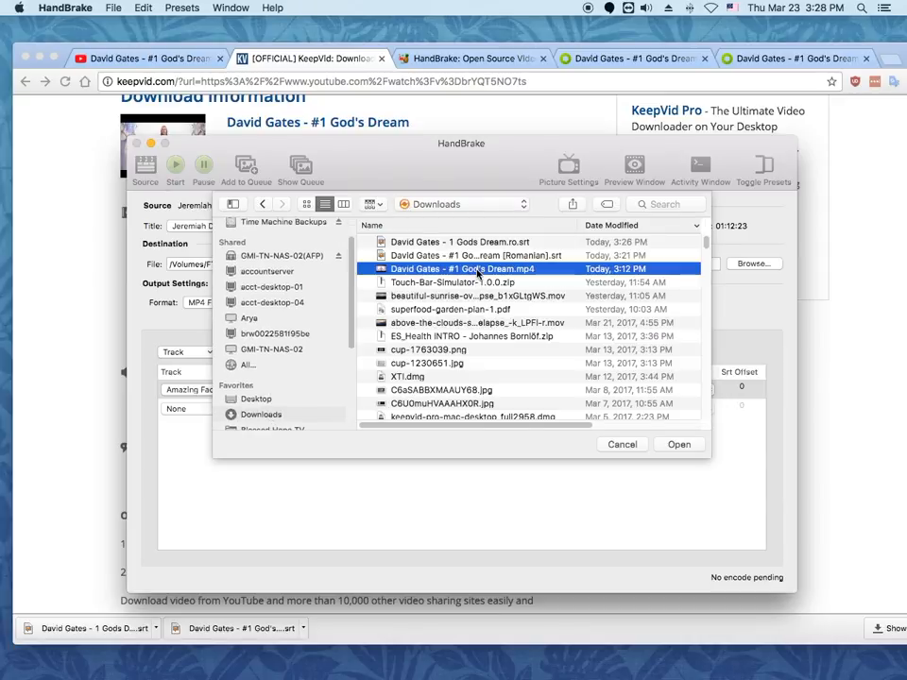
click(681, 446)
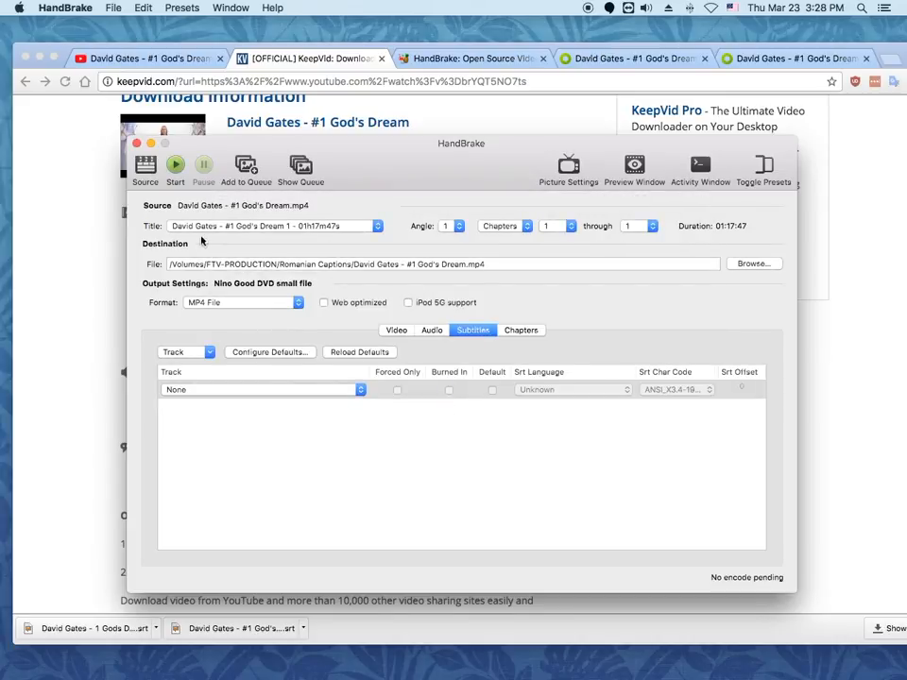
drag(178, 205, 313, 204)
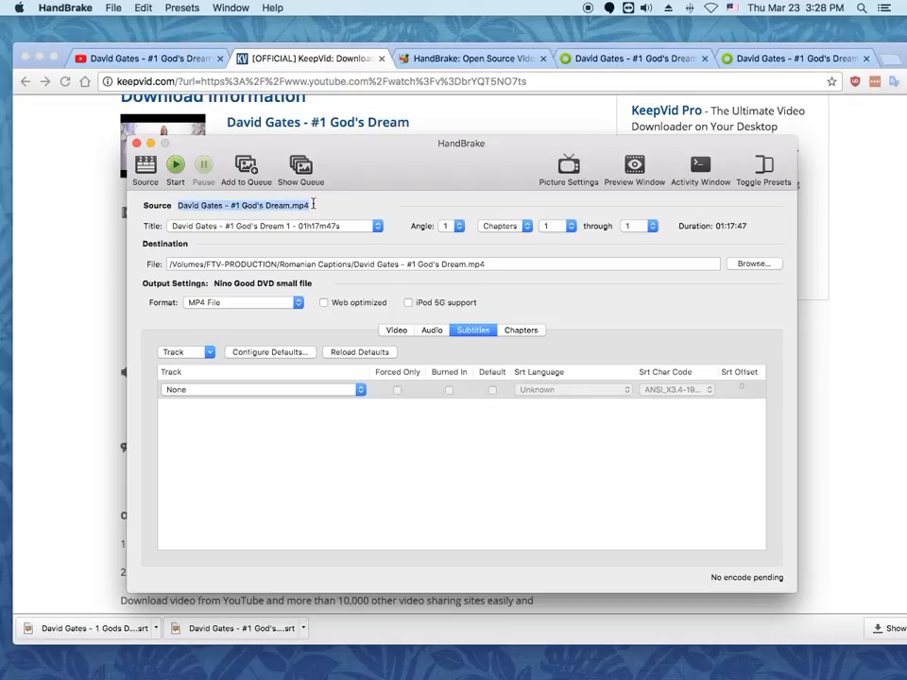
Check the output file's save location, leave it as it is, and review the video encoding settings.
click(313, 205)
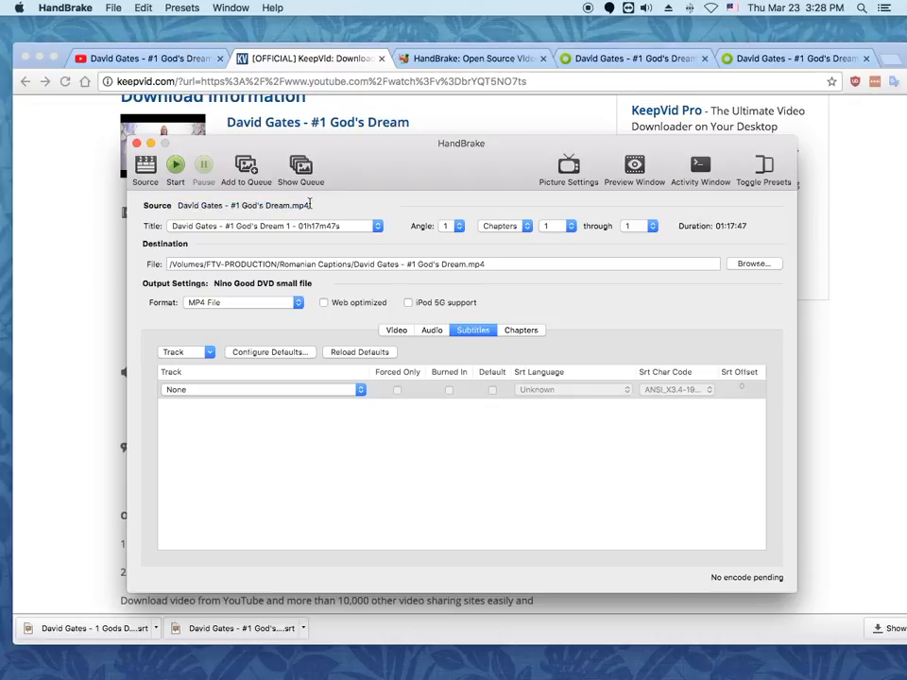
click(752, 264)
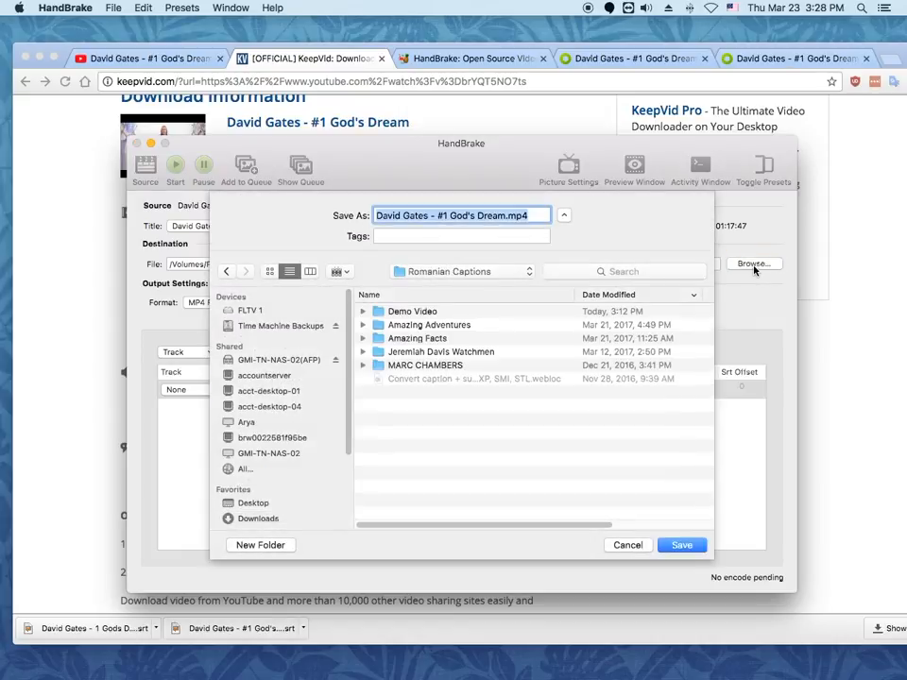
click(628, 546)
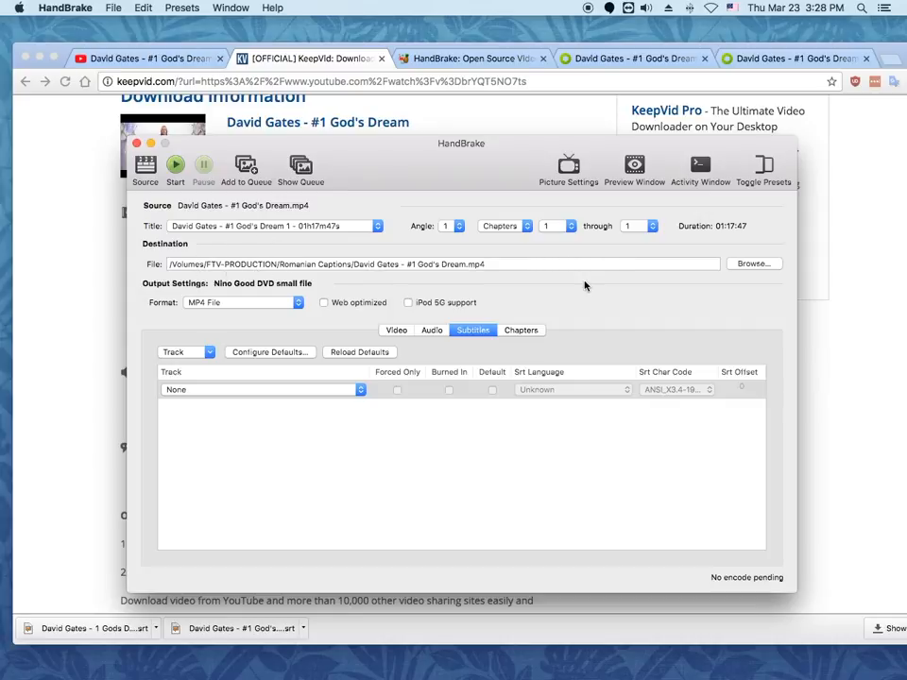
click(393, 330)
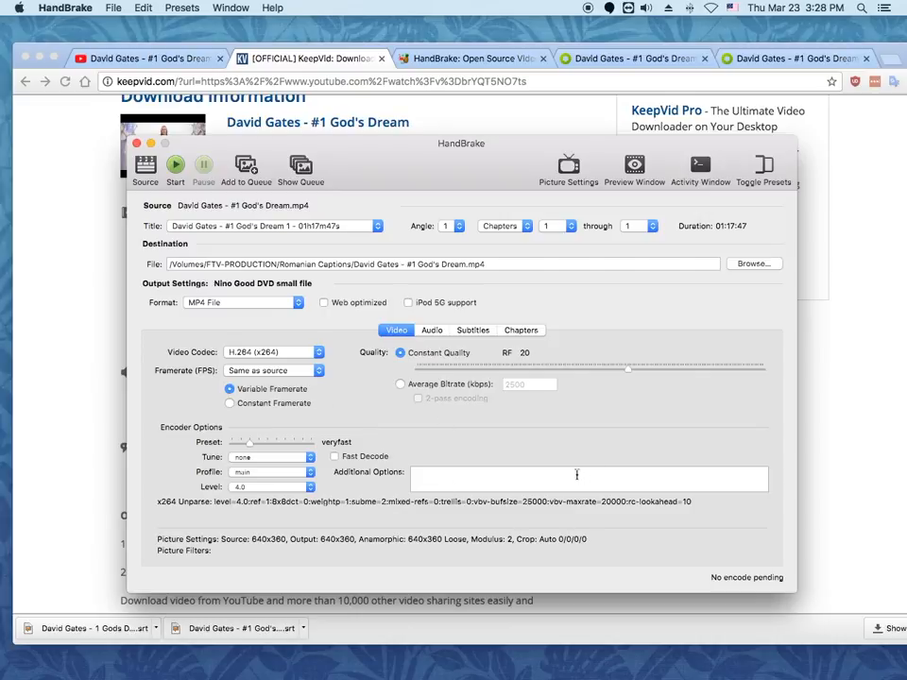
Add the external subtitle file "1 Gods Dream.ro.srt" from the Downloads folder as a subtitle track.
click(477, 334)
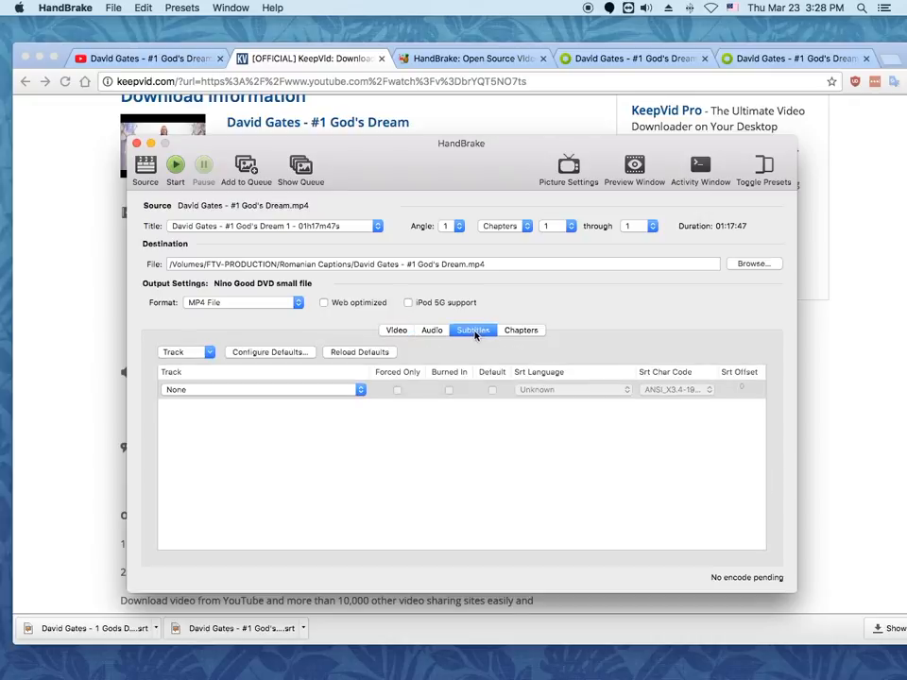
click(204, 353)
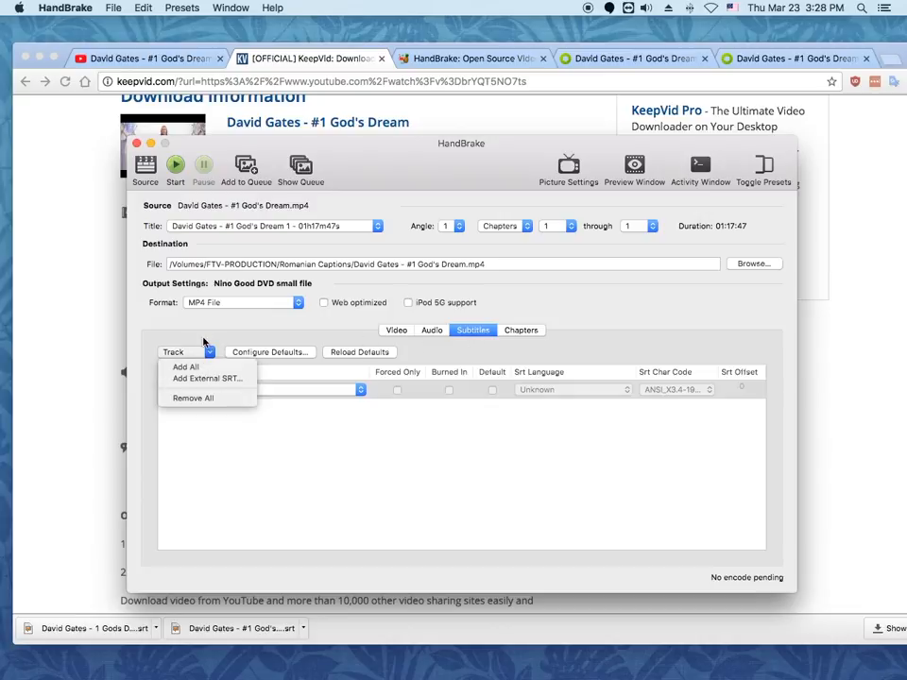
click(203, 339)
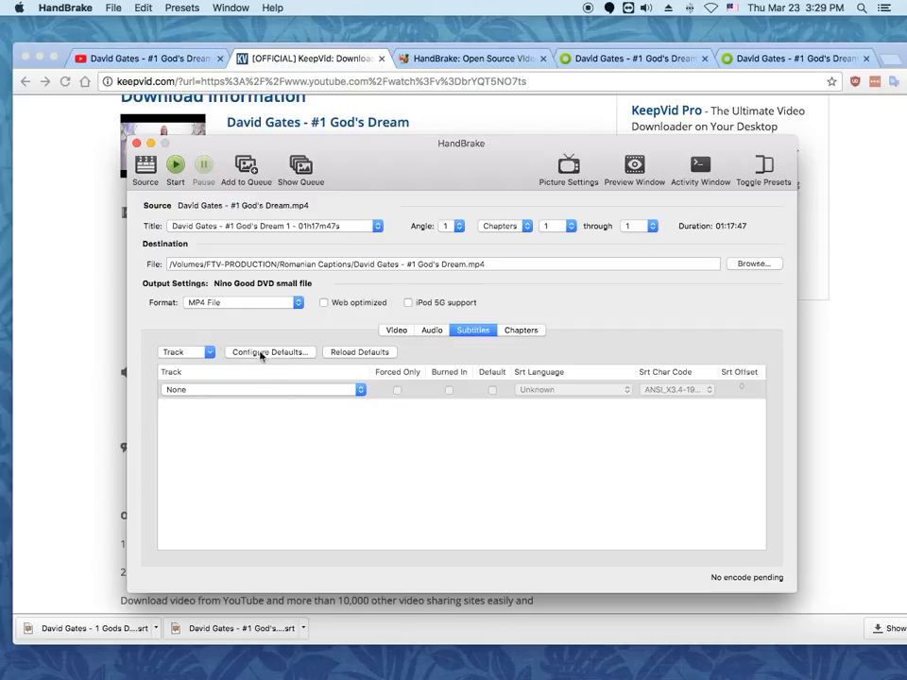
click(210, 353)
click(212, 355)
click(202, 354)
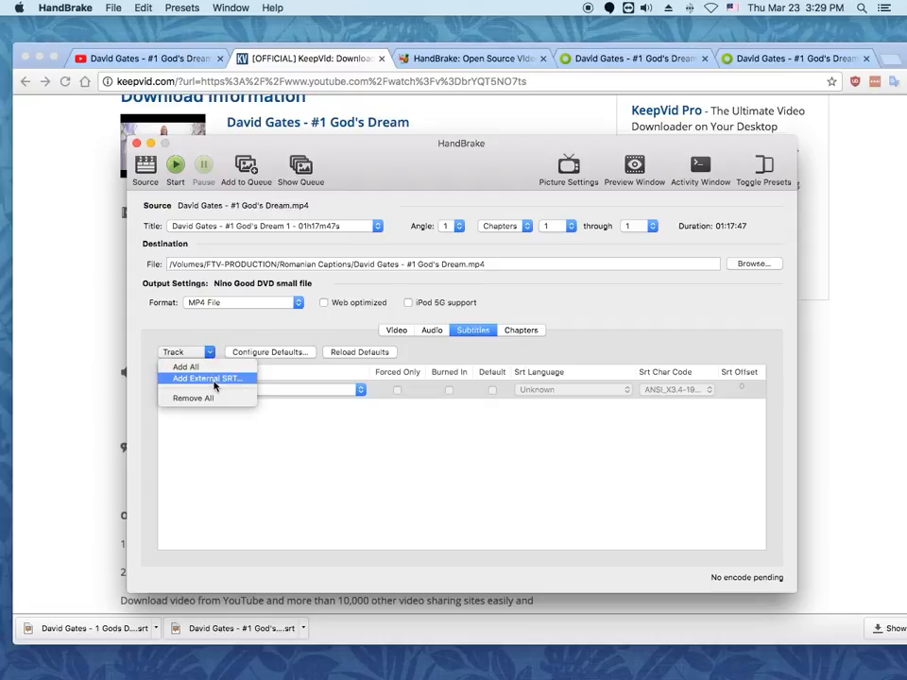
click(209, 378)
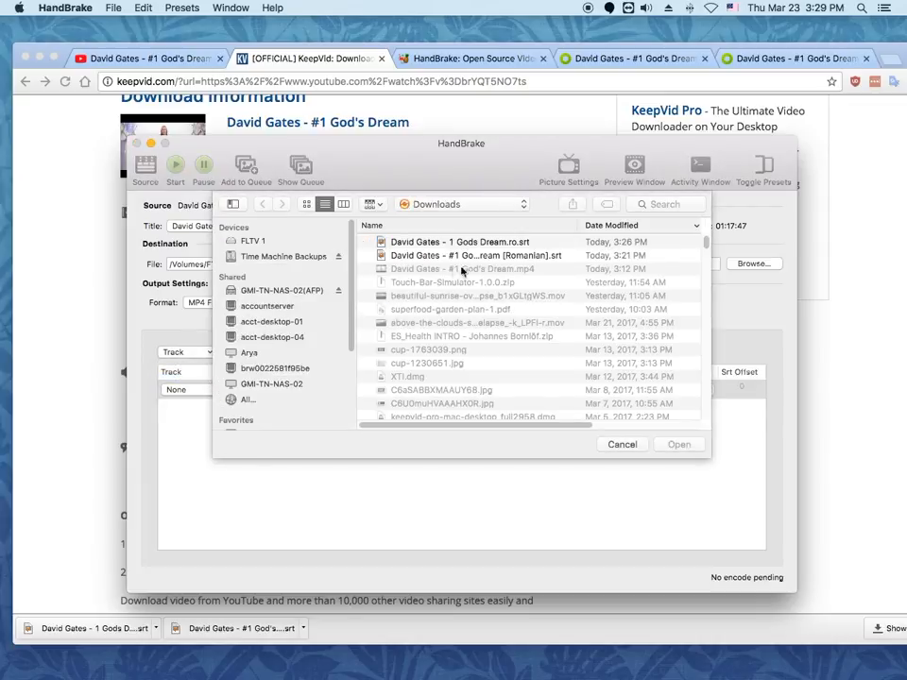
click(542, 244)
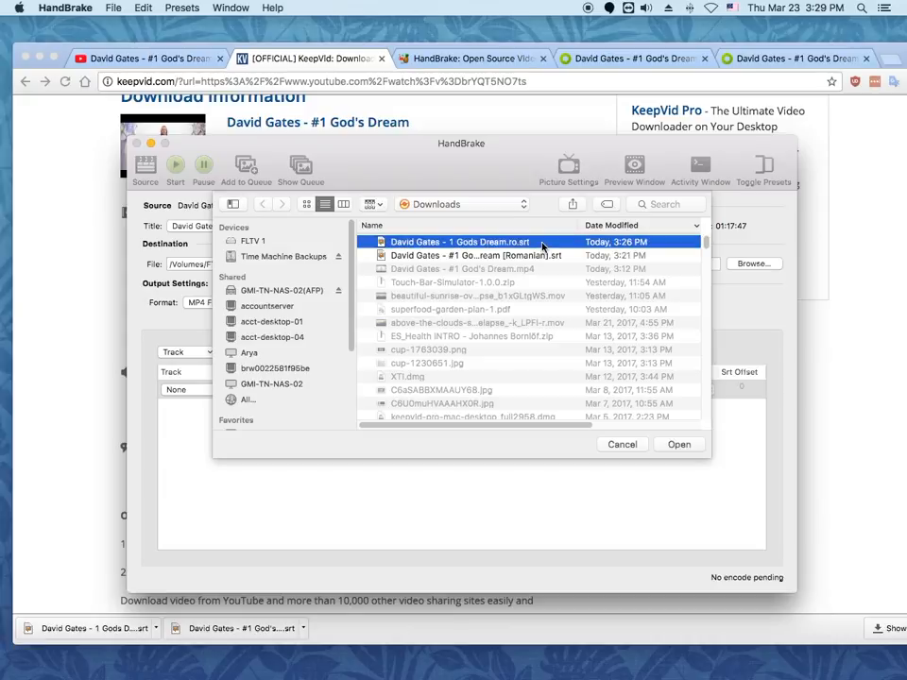
click(684, 445)
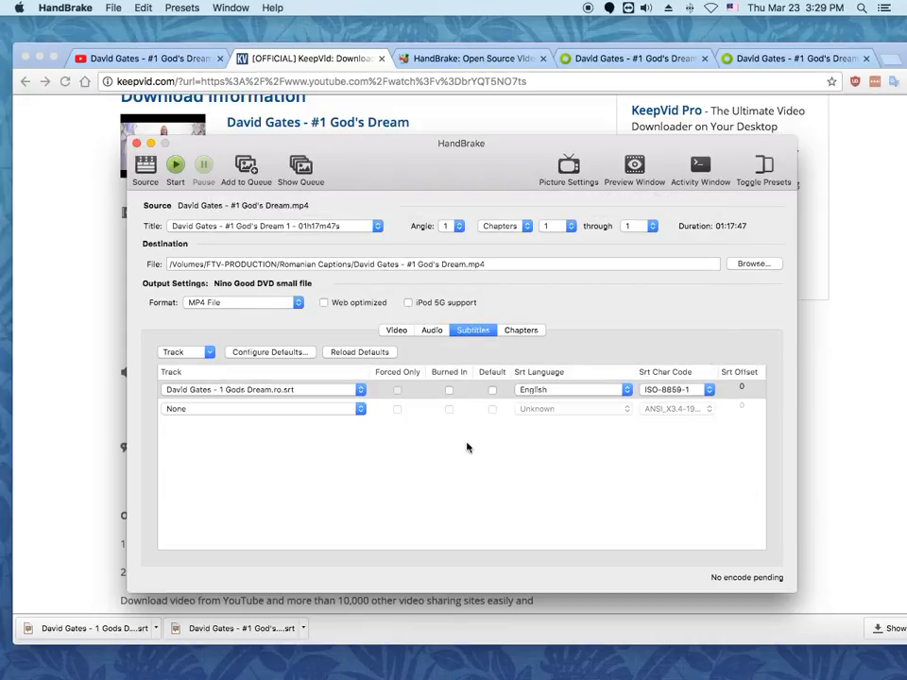
Set the Romanian SRT track to Burned In and start encoding the video.
click(448, 390)
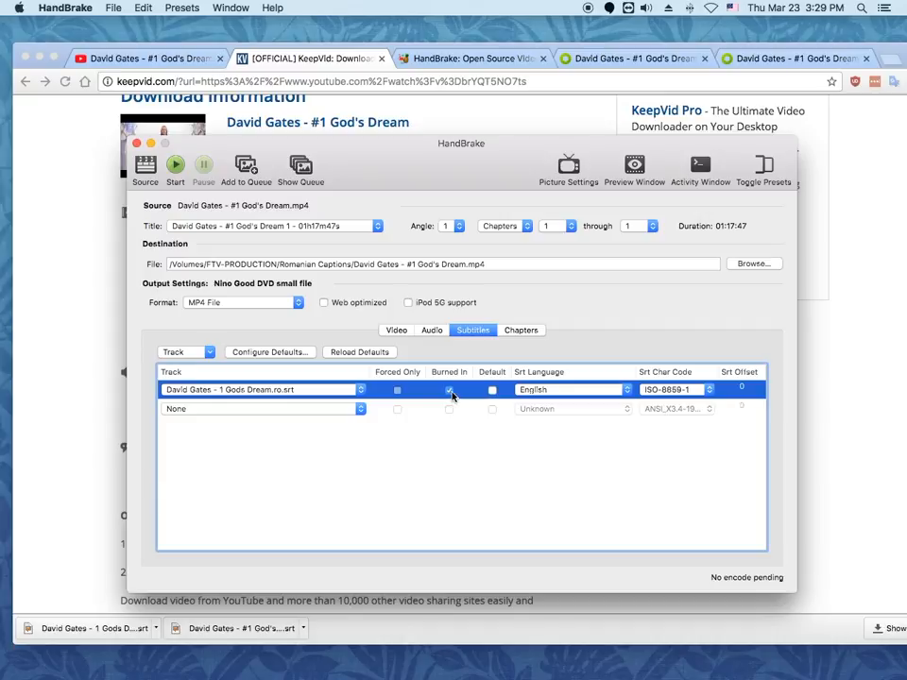
click(174, 168)
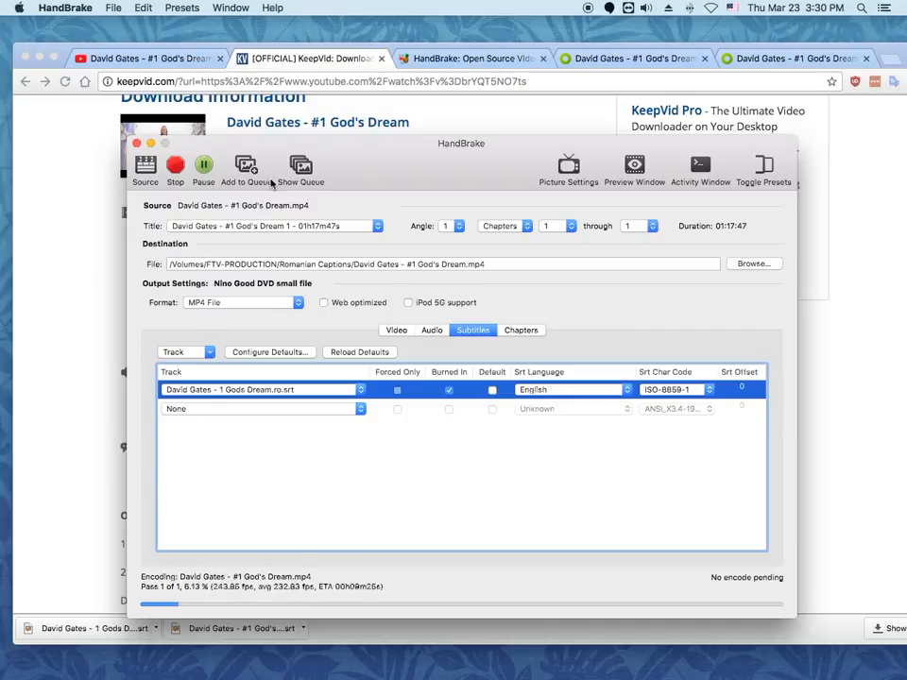
Stop the running encode by cancelling the current job without continuing.
click(175, 167)
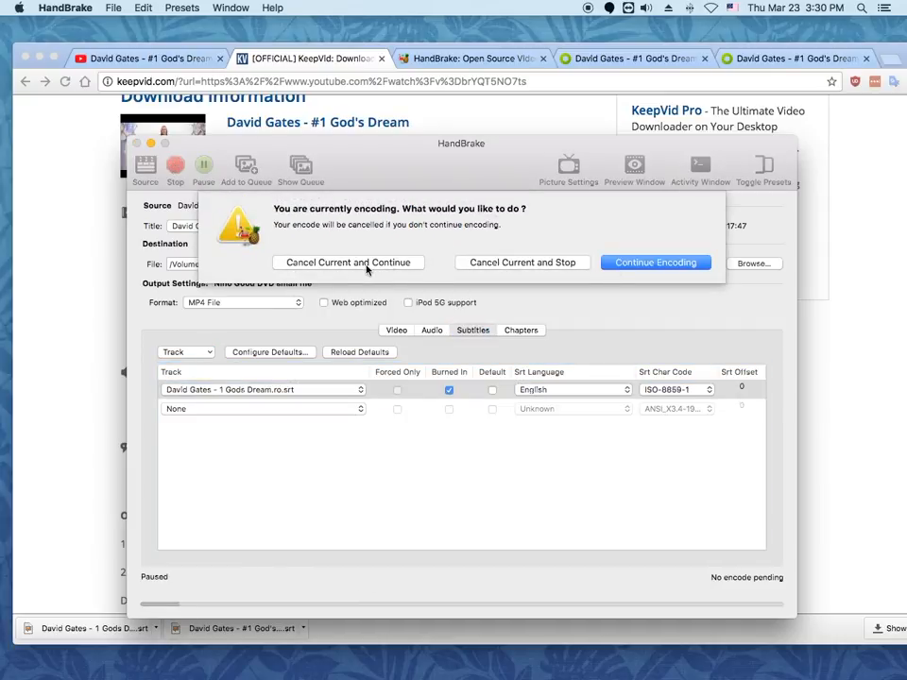
click(498, 263)
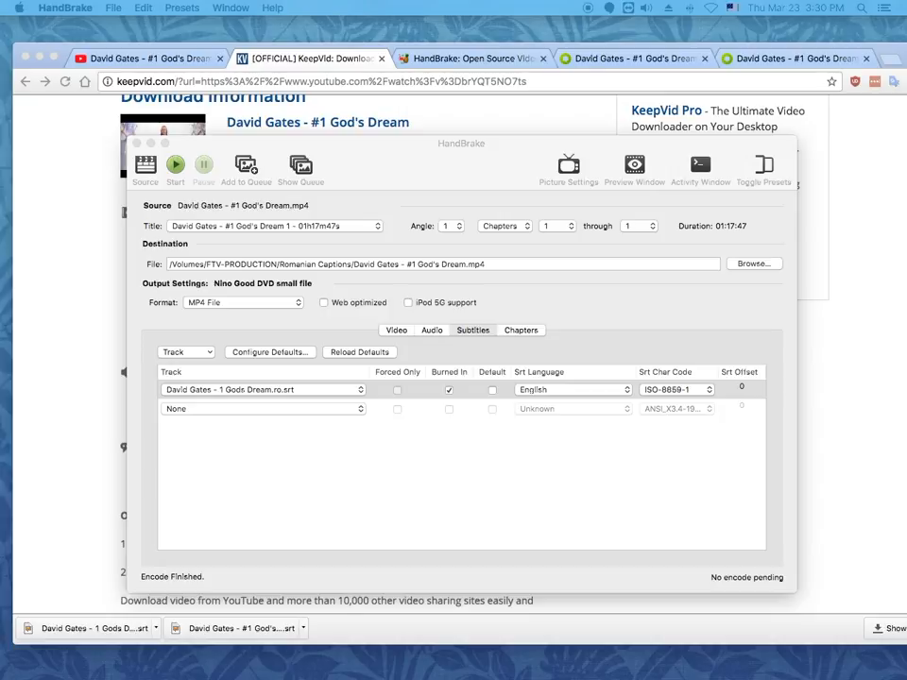
Switch to Finder and preview the encoded "#1 God's Dream" MP4 in Romanian Captions, skipping ahead to check the burned-in subtitles.
drag(905, 376, 379, 280)
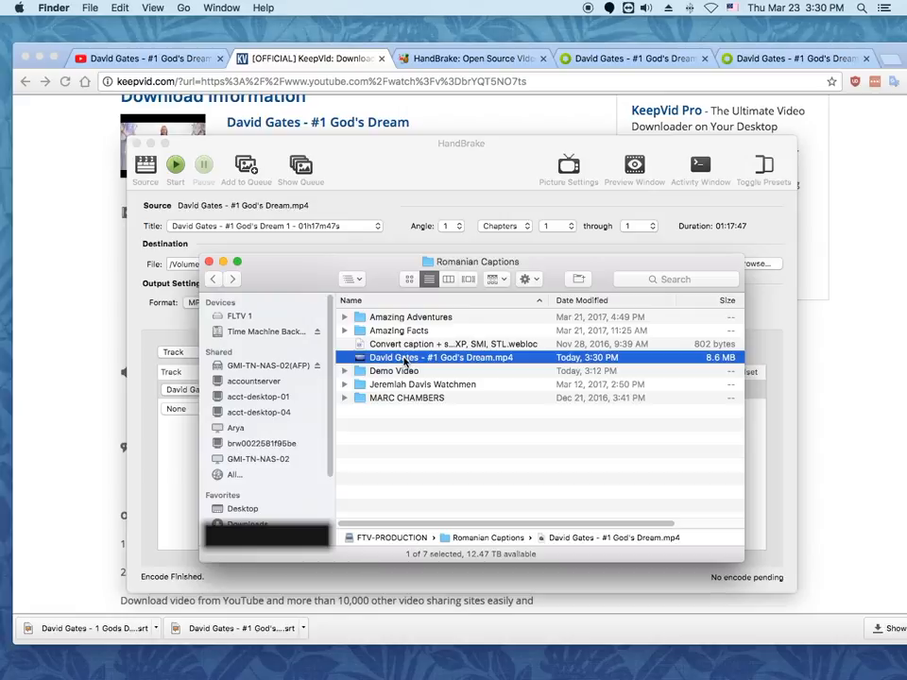
key(space)
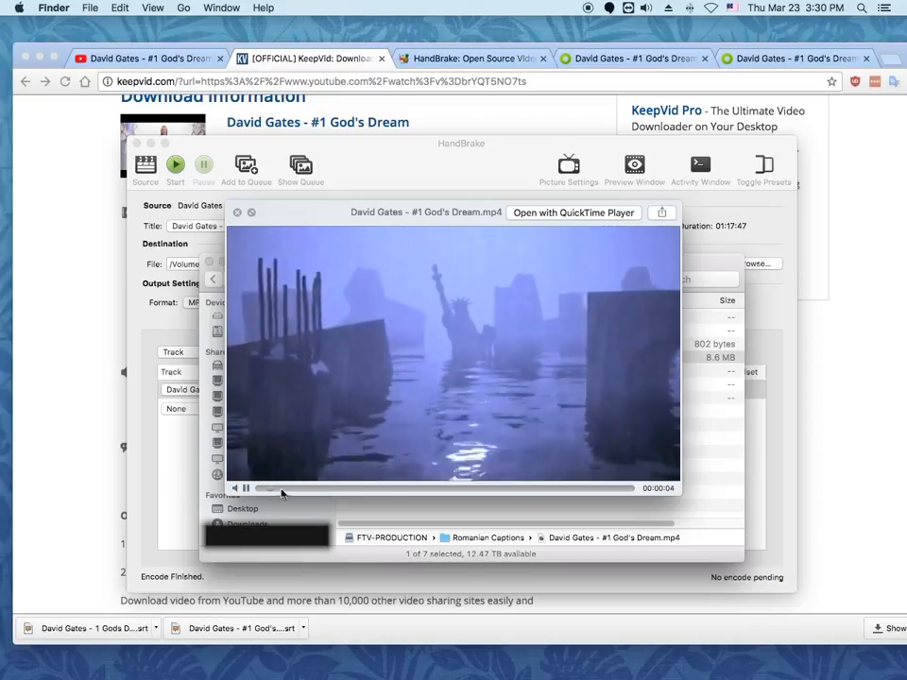
drag(296, 491, 478, 492)
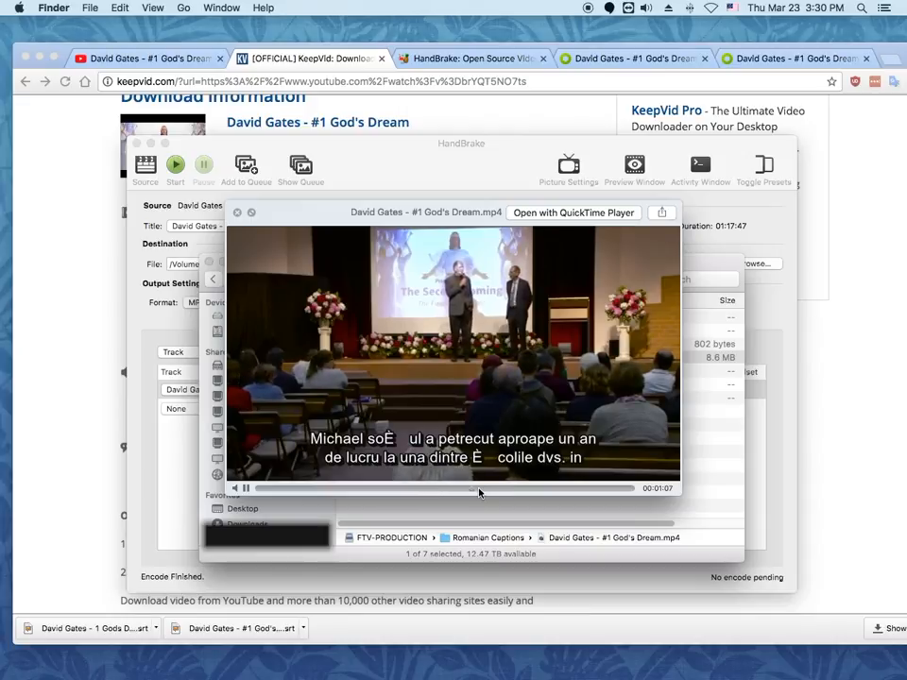
click(495, 488)
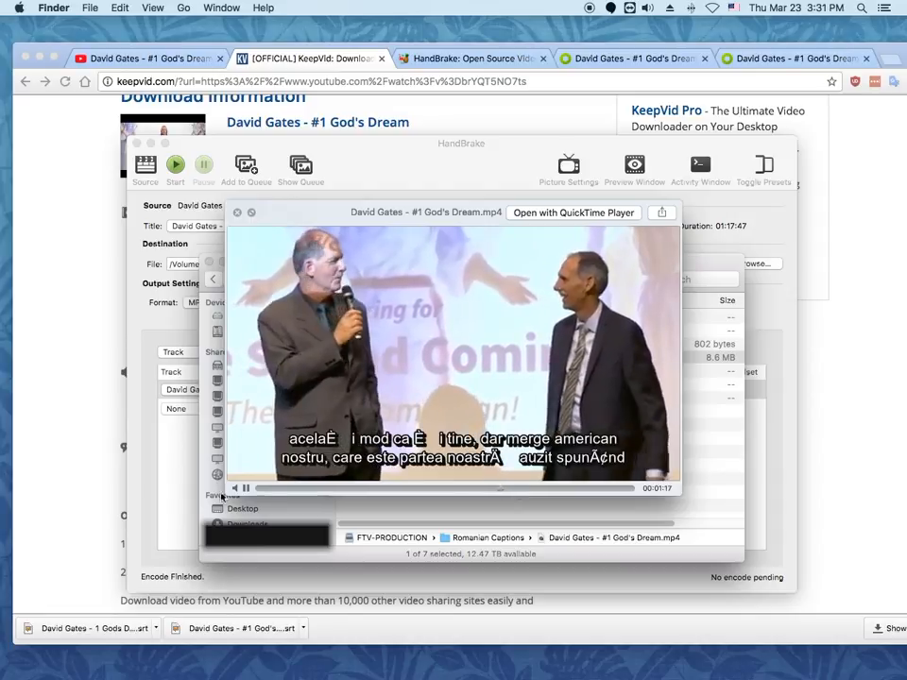
key(space)
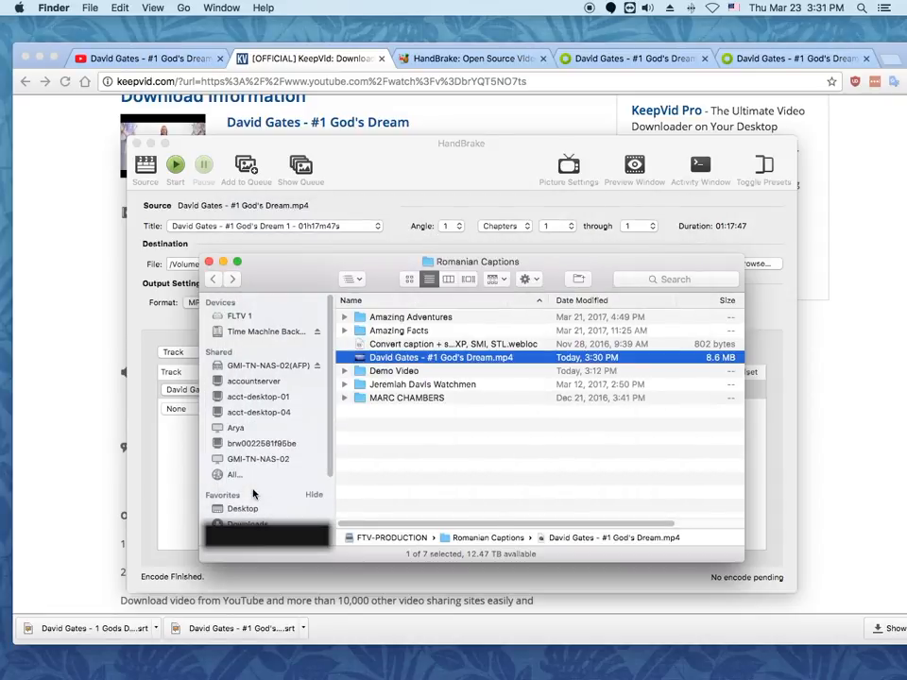
Switch back to HandBrake with the SRT track's subtitle settings in view.
click(389, 196)
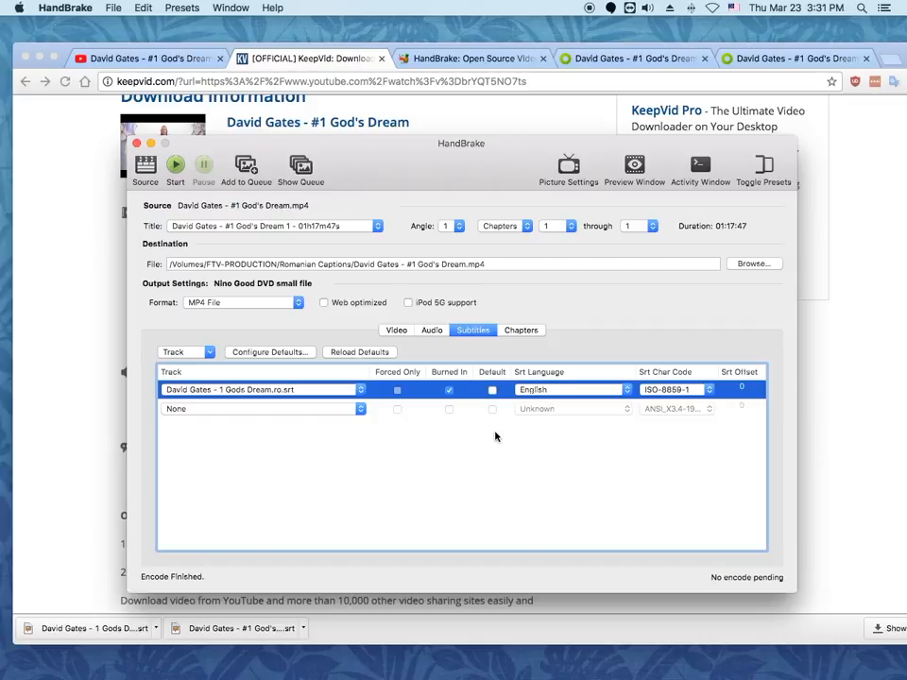
key(super+Tab)
click(474, 223)
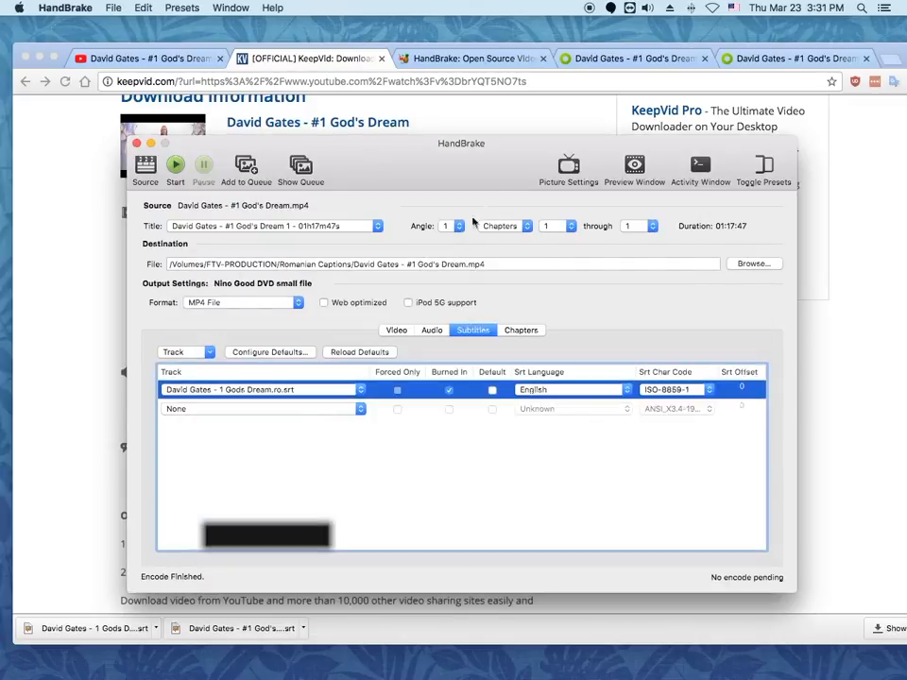